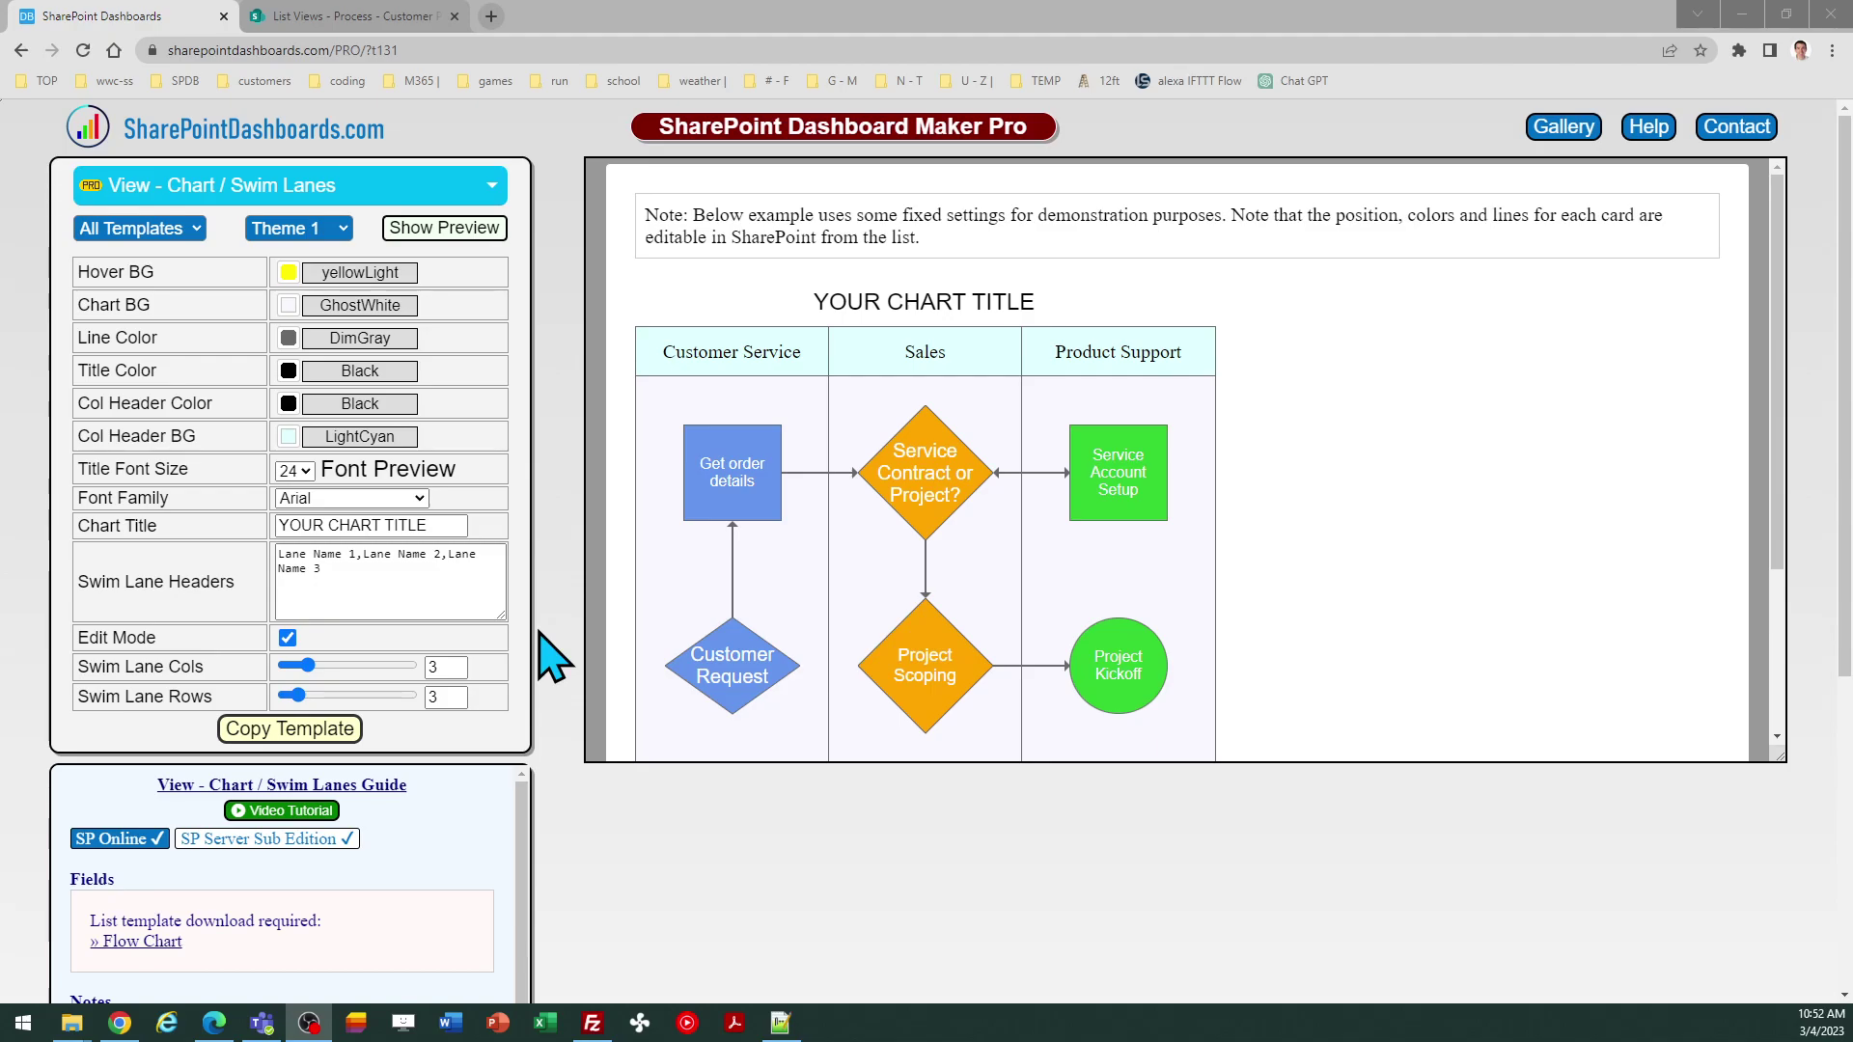
Scroll through the guide's Notes and open the Manage list templates help on uploading .stp files
{"action": "left_click", "coordinate": [1781, 521]}
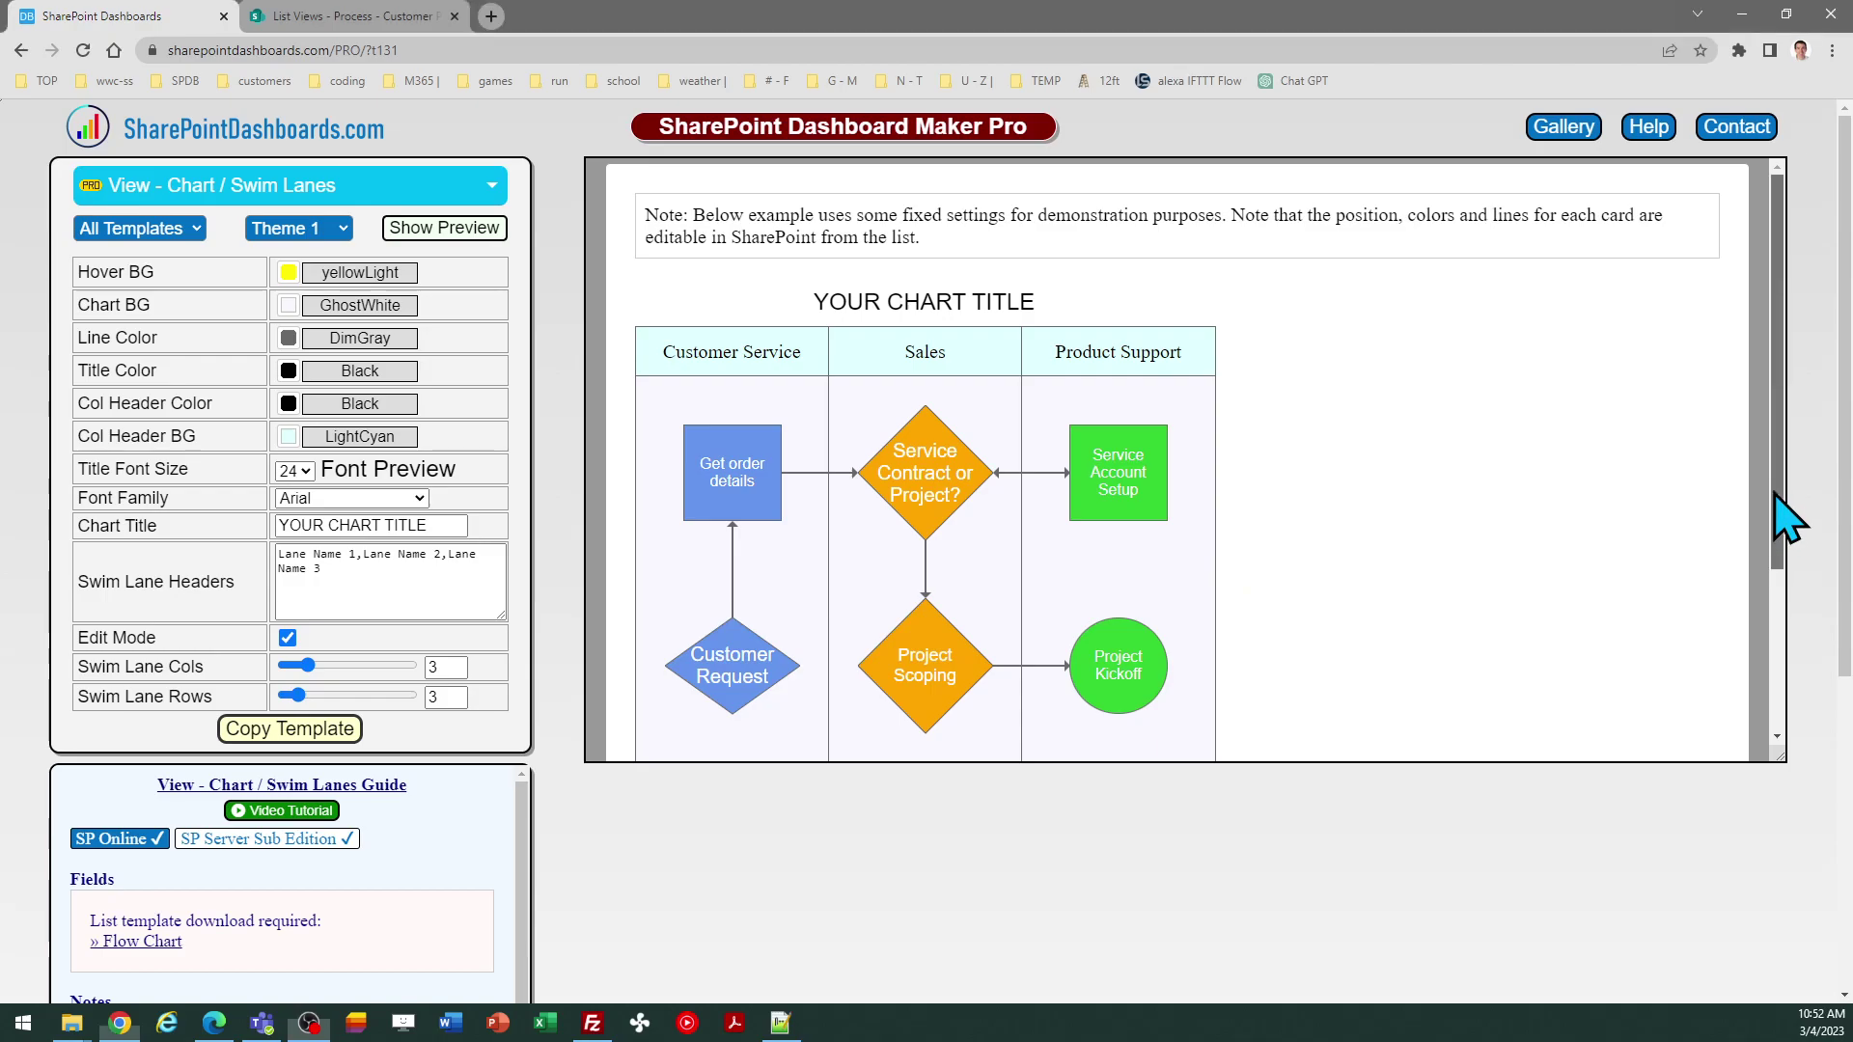
{"action": "left_click_drag", "start_coordinate": [1775, 494], "coordinate": [1786, 563]}
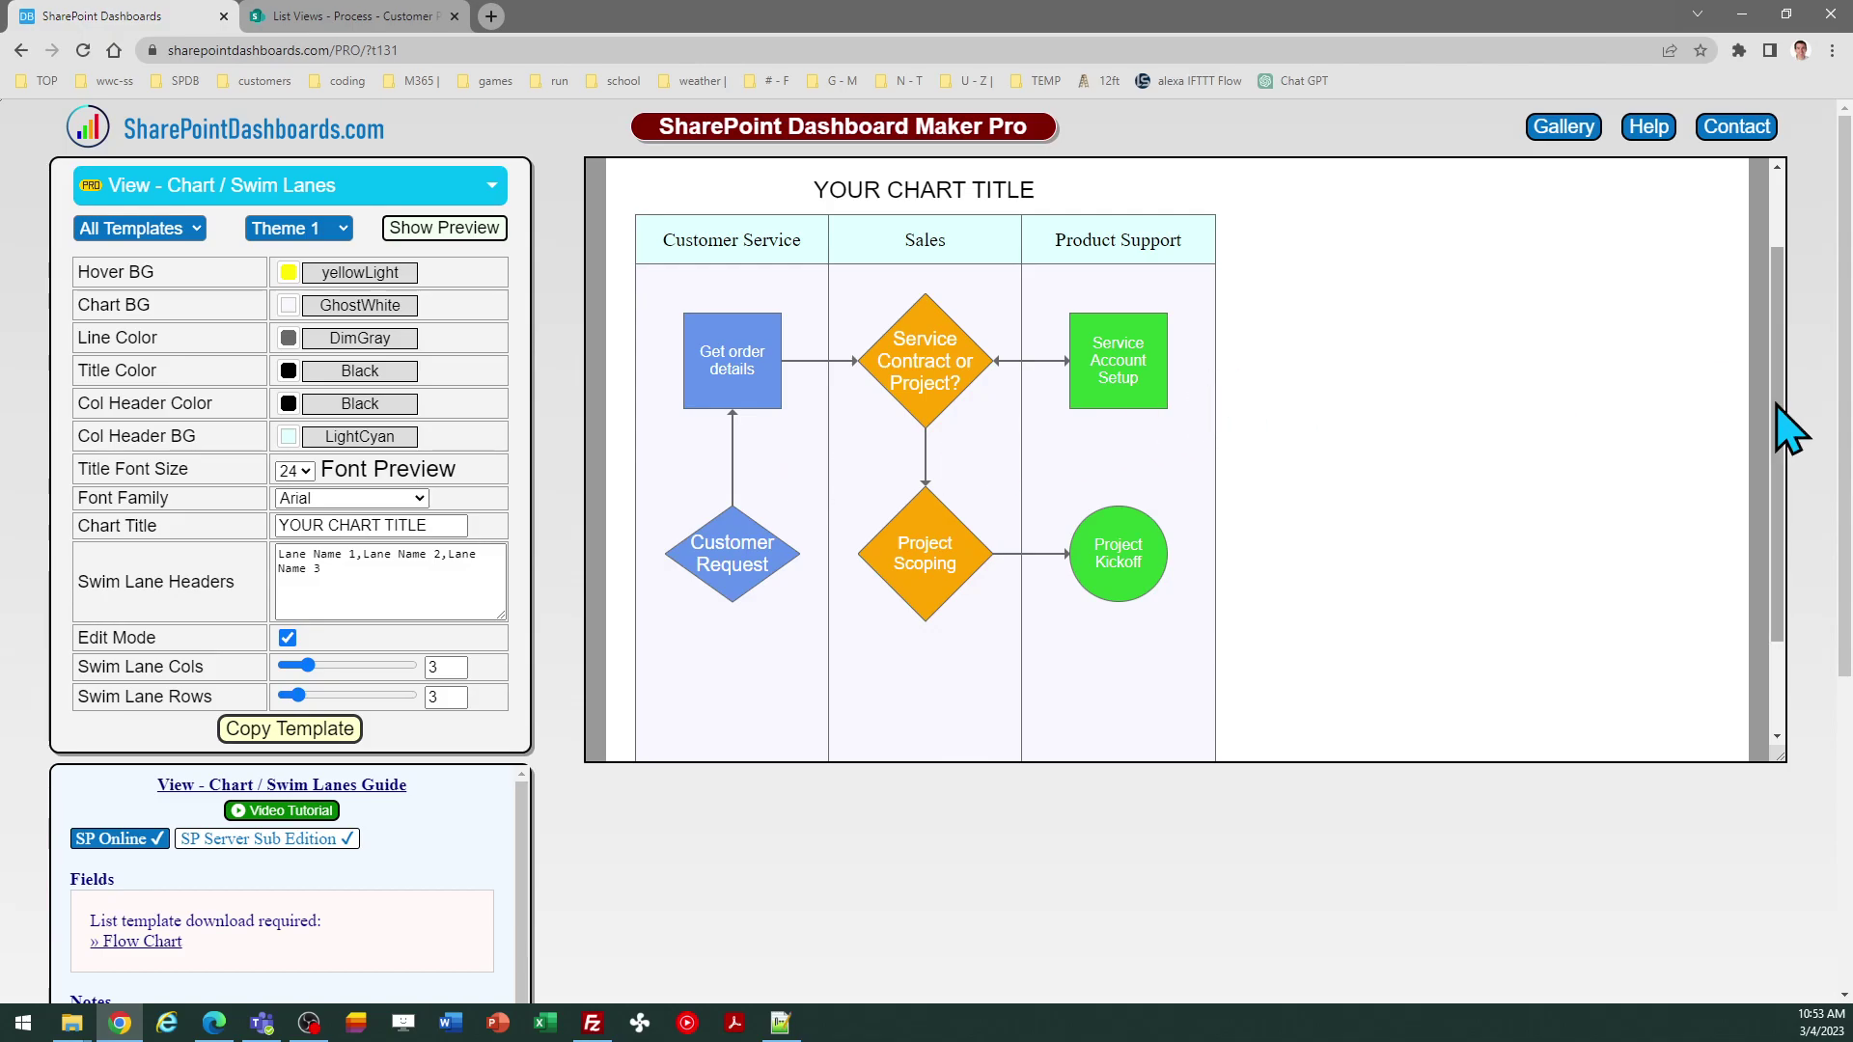
{"action": "left_click_drag", "start_coordinate": [1774, 394], "coordinate": [1775, 333]}
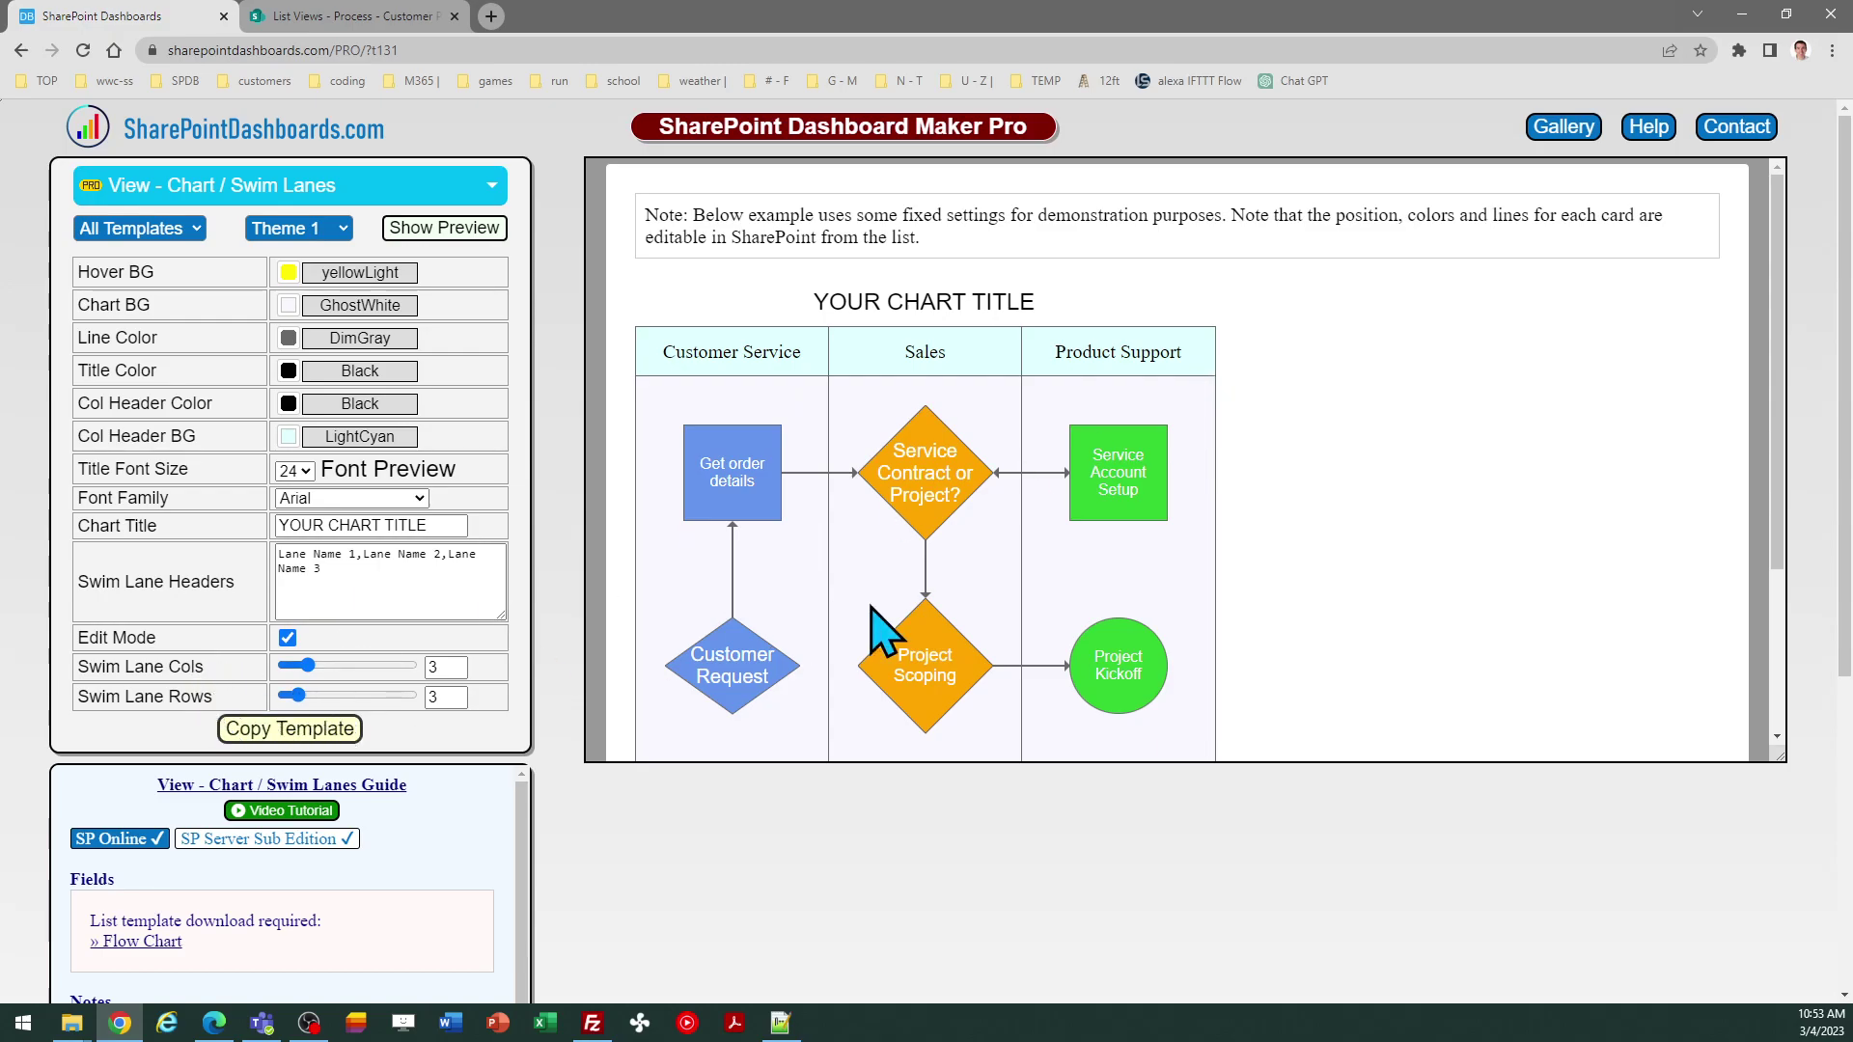
{"action": "scroll", "coordinate": [1650, 714], "scroll_direction": "down", "scroll_amount": 3}
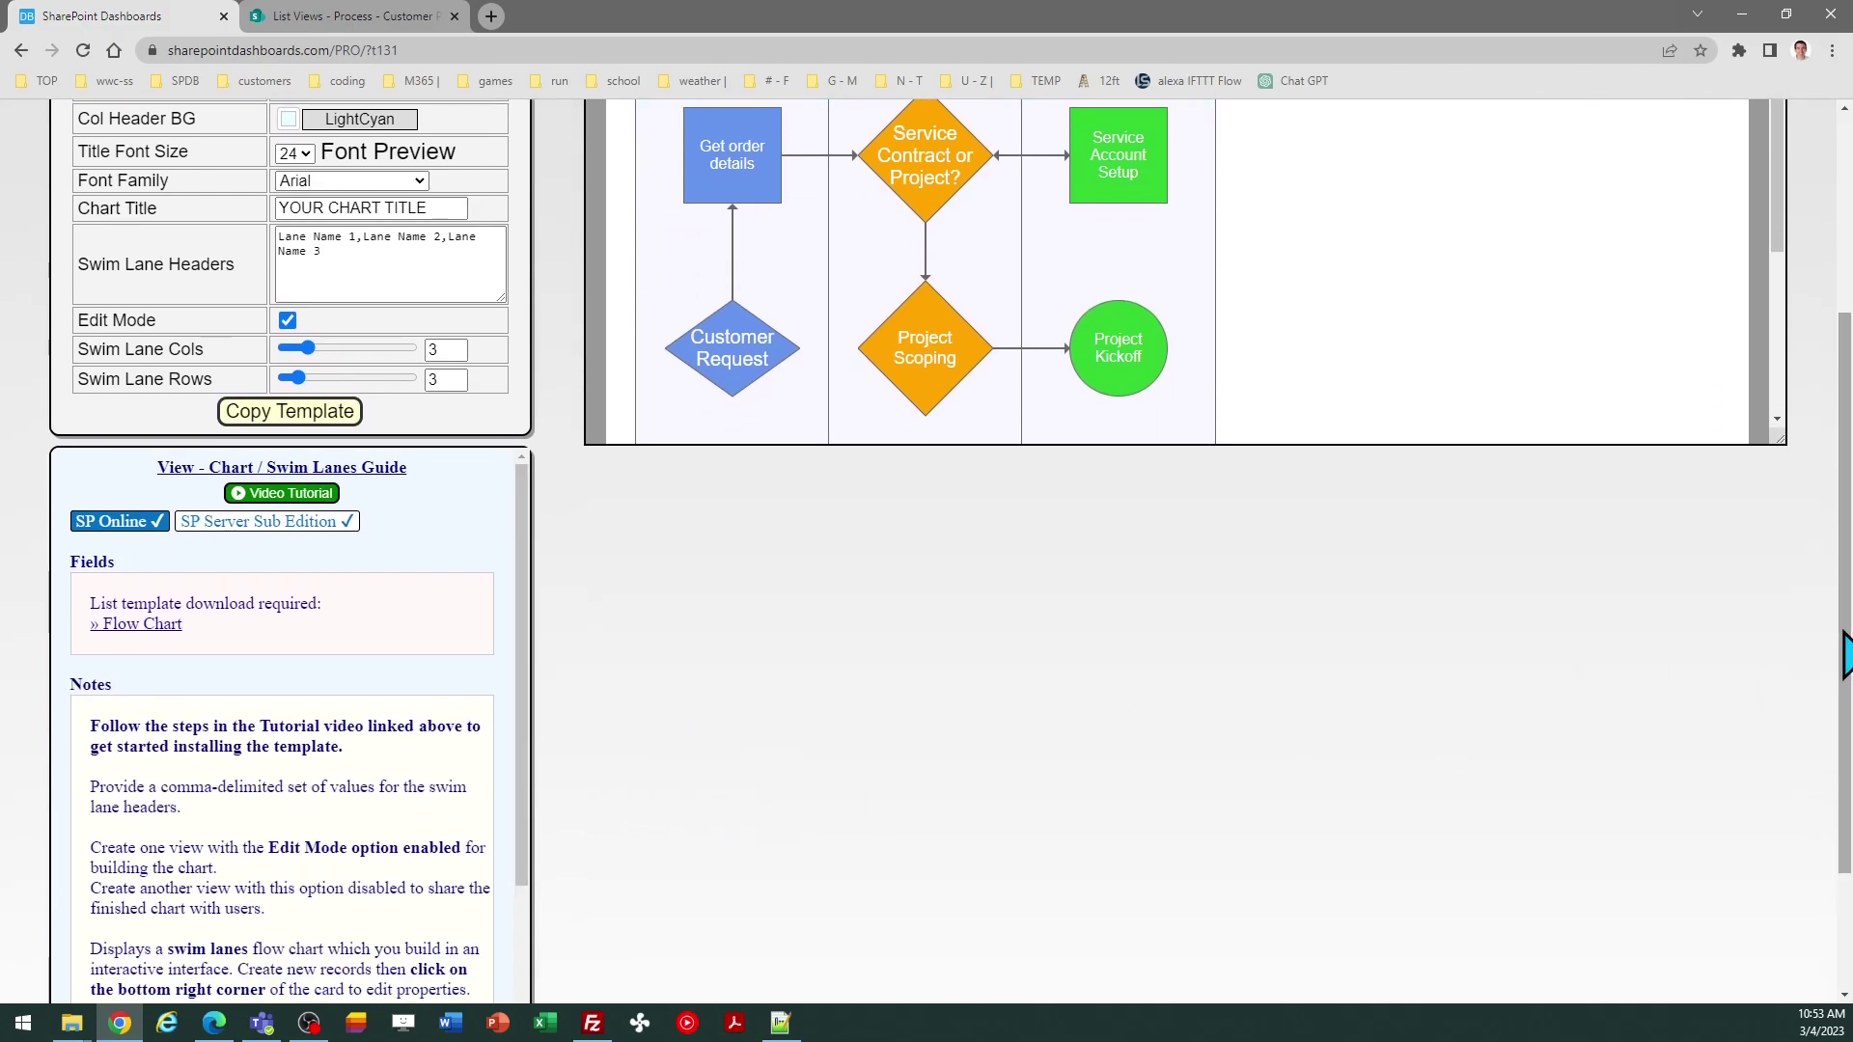
{"action": "left_click_drag", "start_coordinate": [1847, 666], "coordinate": [1848, 772]}
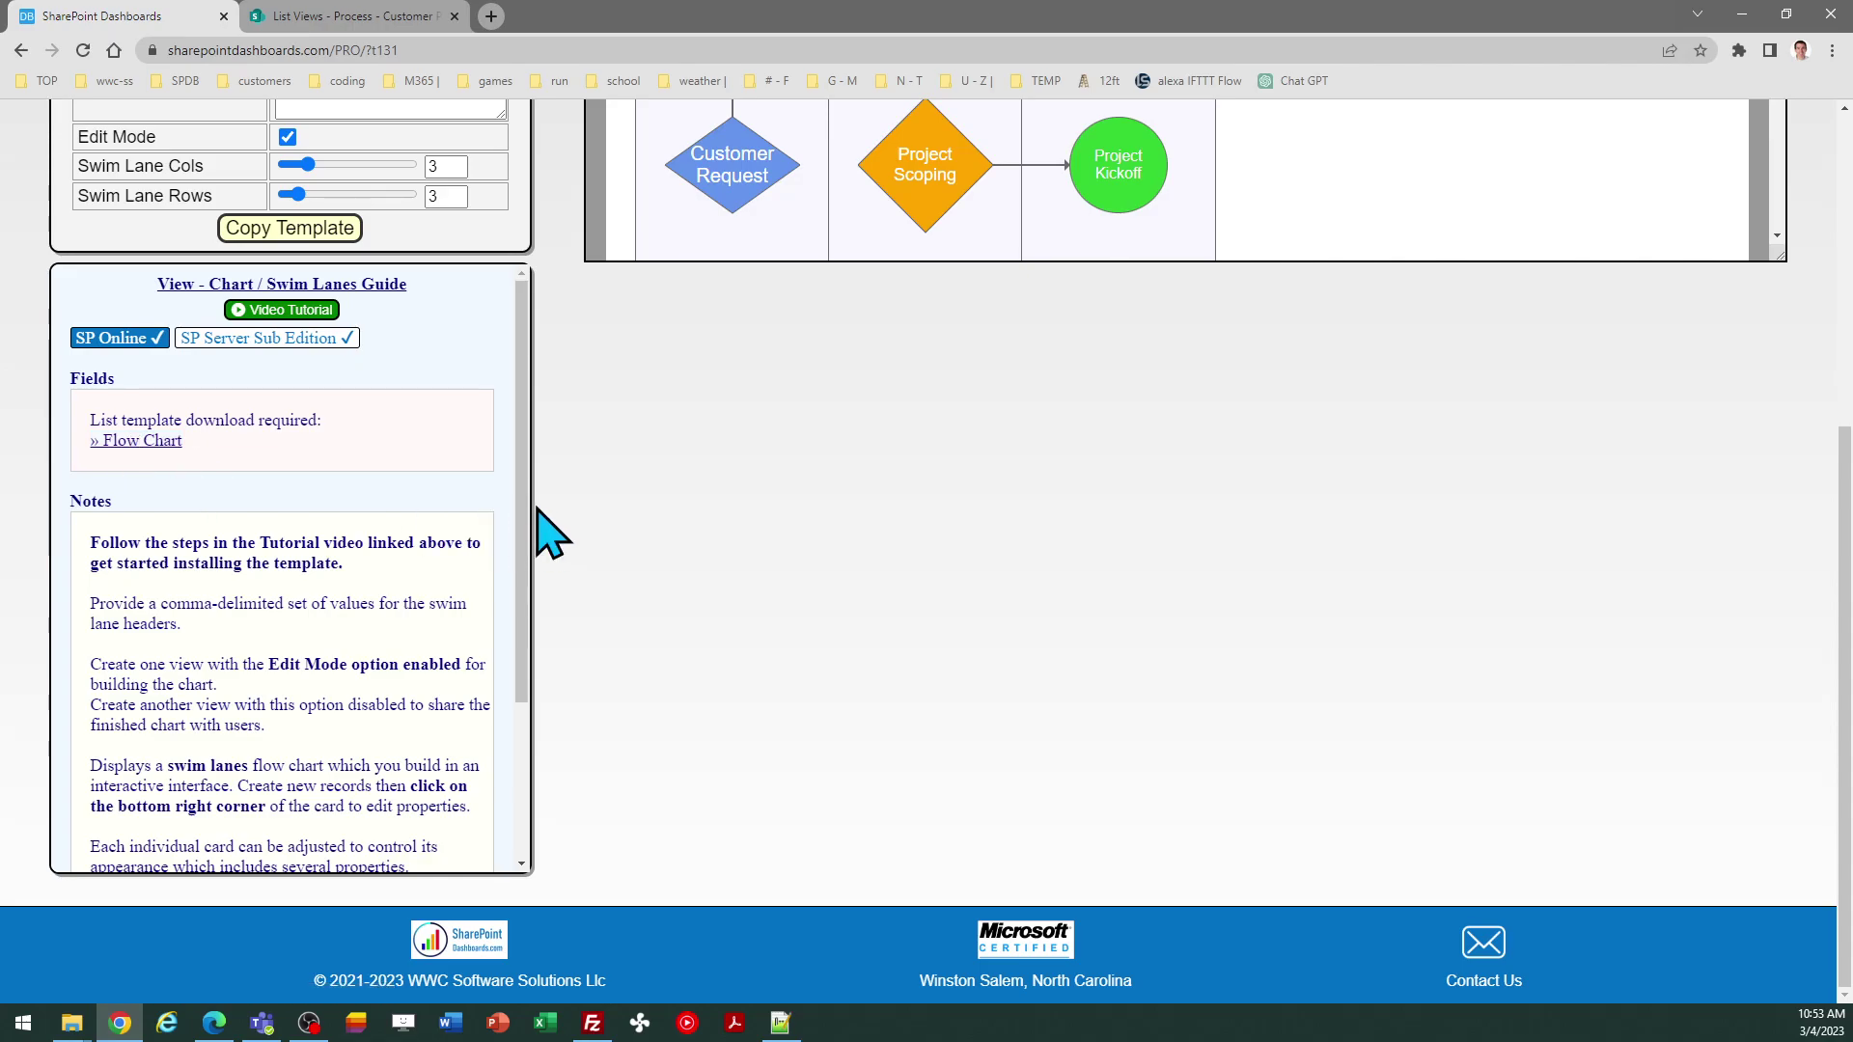
{"action": "left_click_drag", "start_coordinate": [522, 521], "coordinate": [548, 731]}
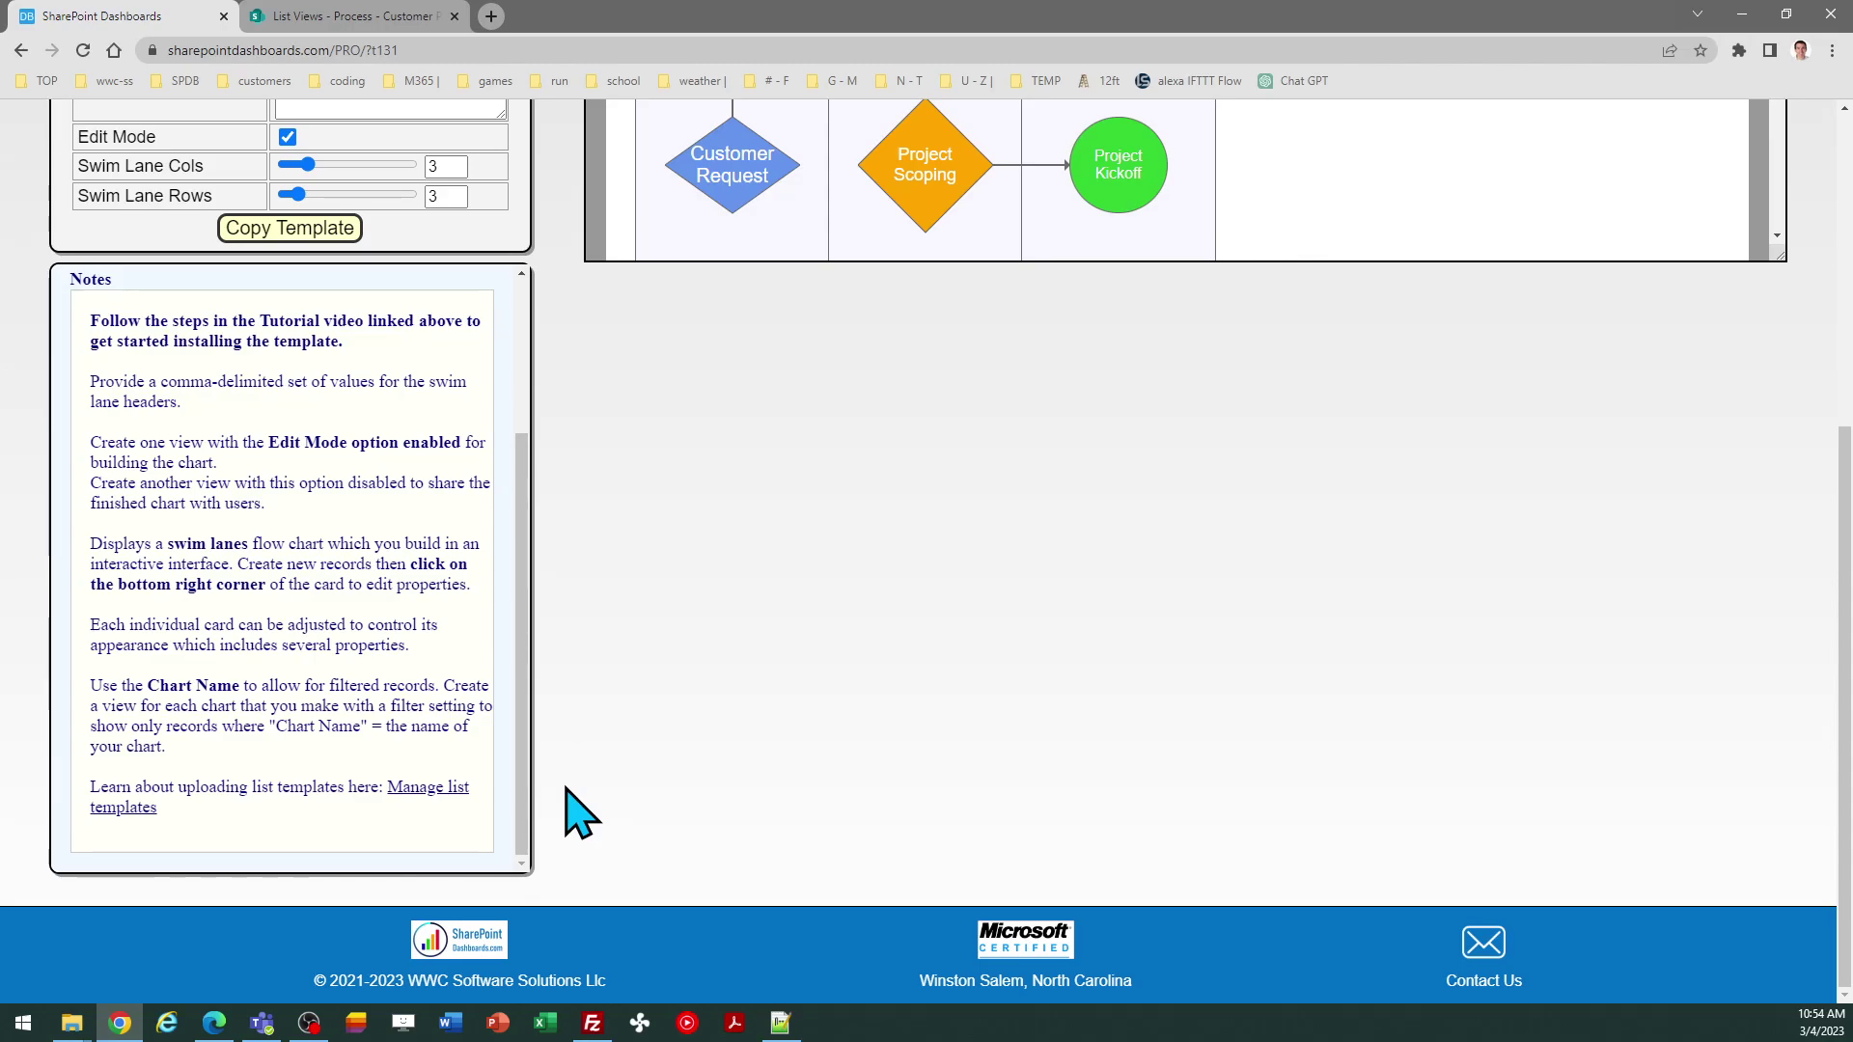
{"action": "left_click", "coordinate": [431, 793]}
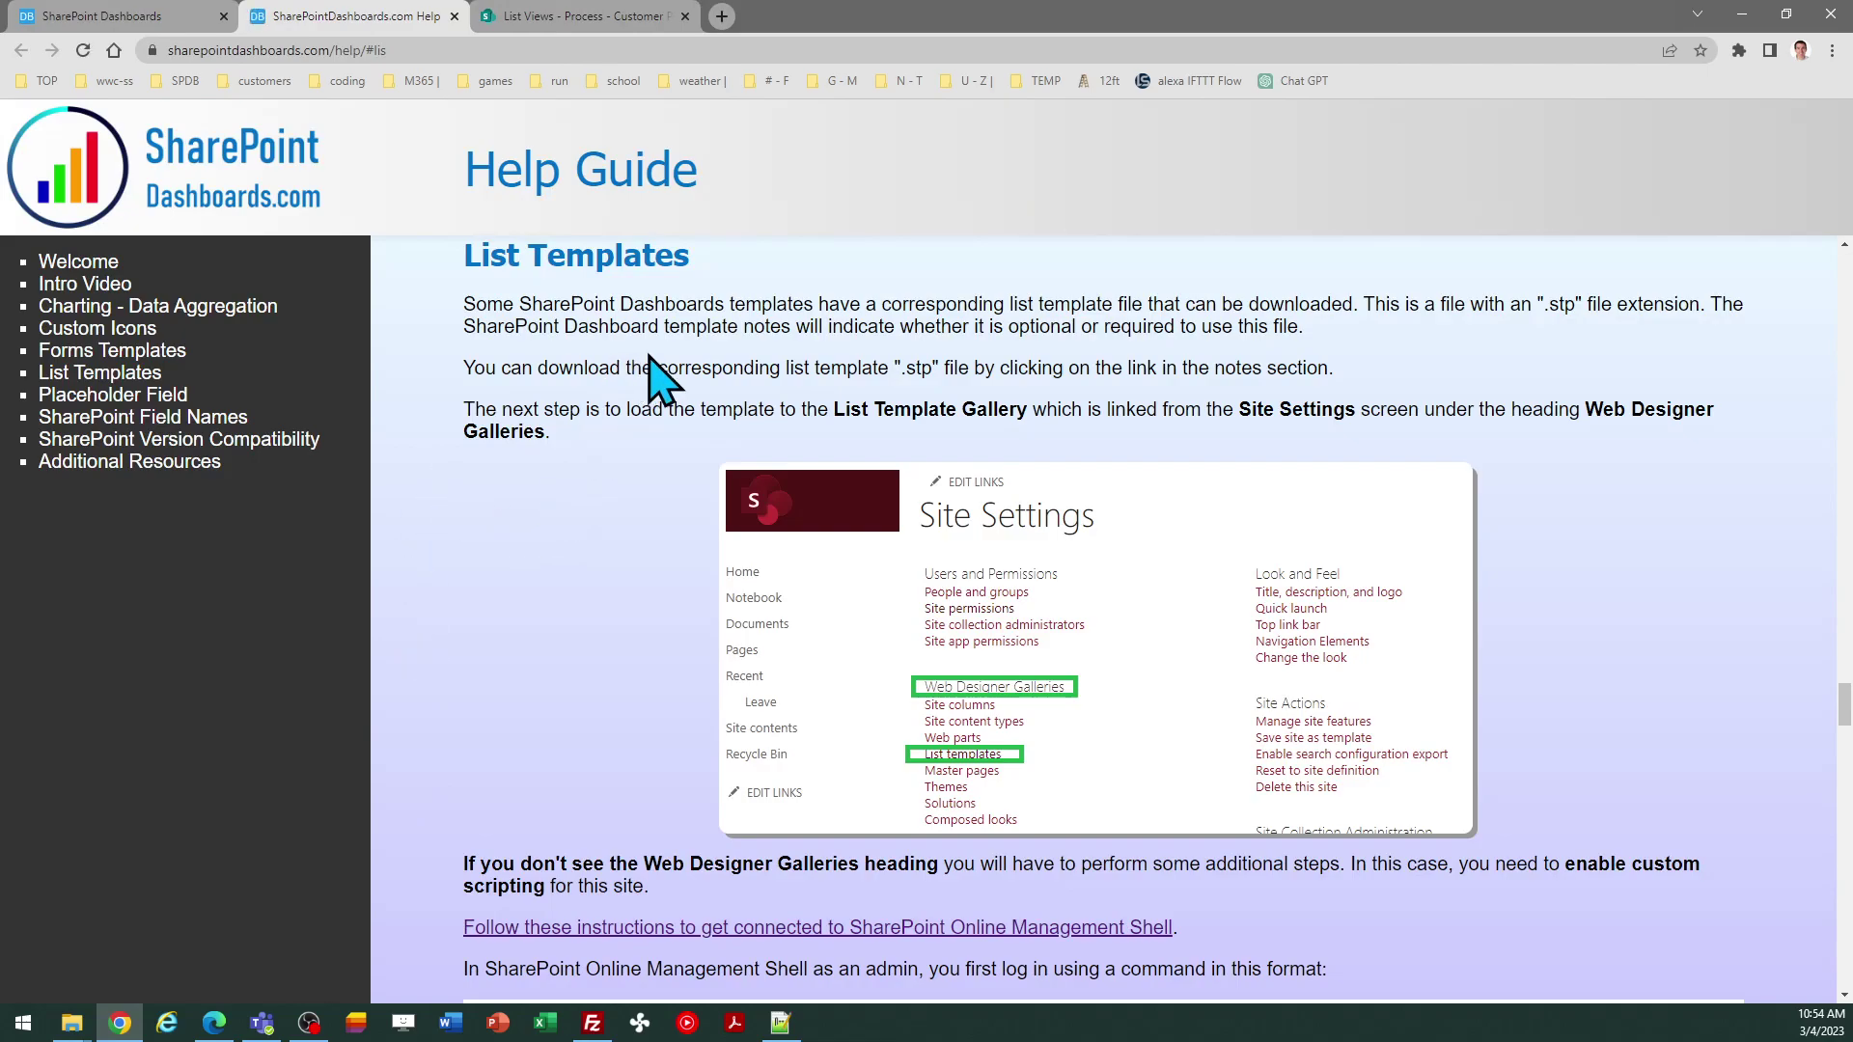
Close the SharePointDashboards.com Help tab to get back to the swim lanes template
{"action": "left_click", "coordinate": [455, 17]}
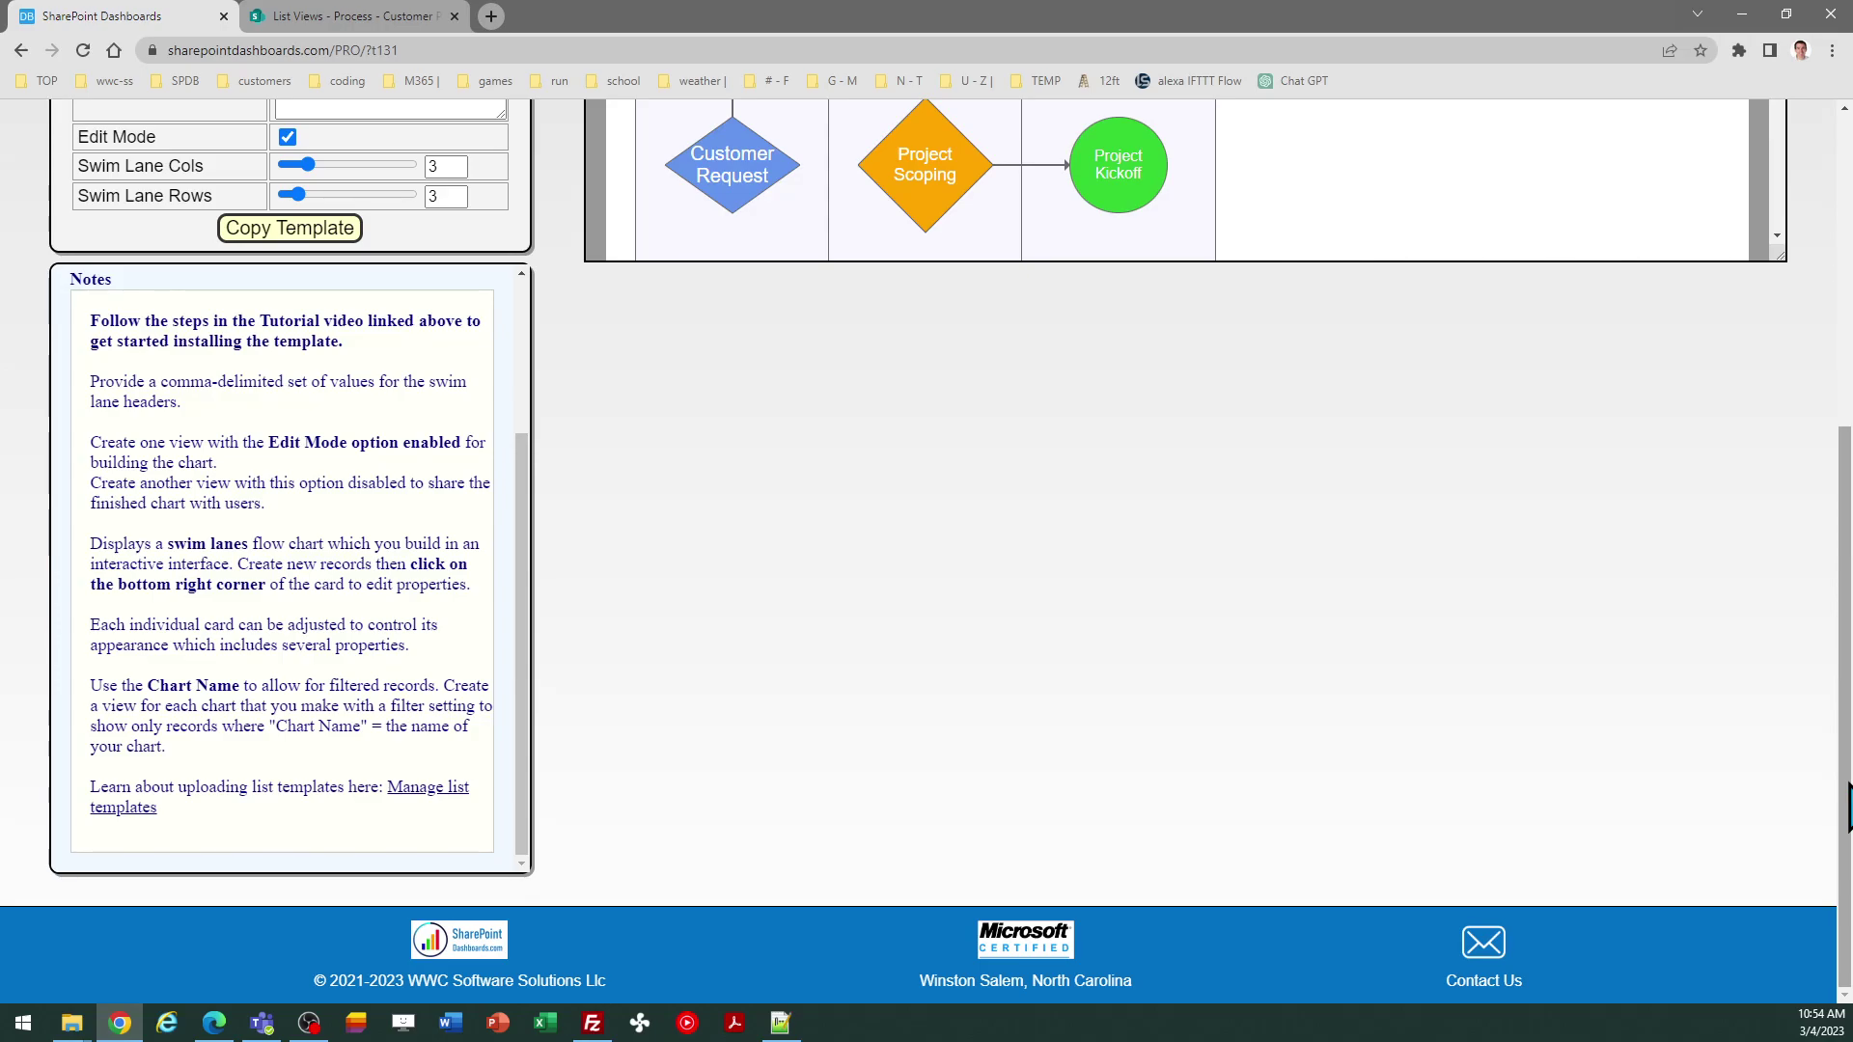
Preview the chart in Theme 2 and Theme 3, then keep it on Theme 1
{"action": "left_click_drag", "start_coordinate": [1847, 809], "coordinate": [1717, 454]}
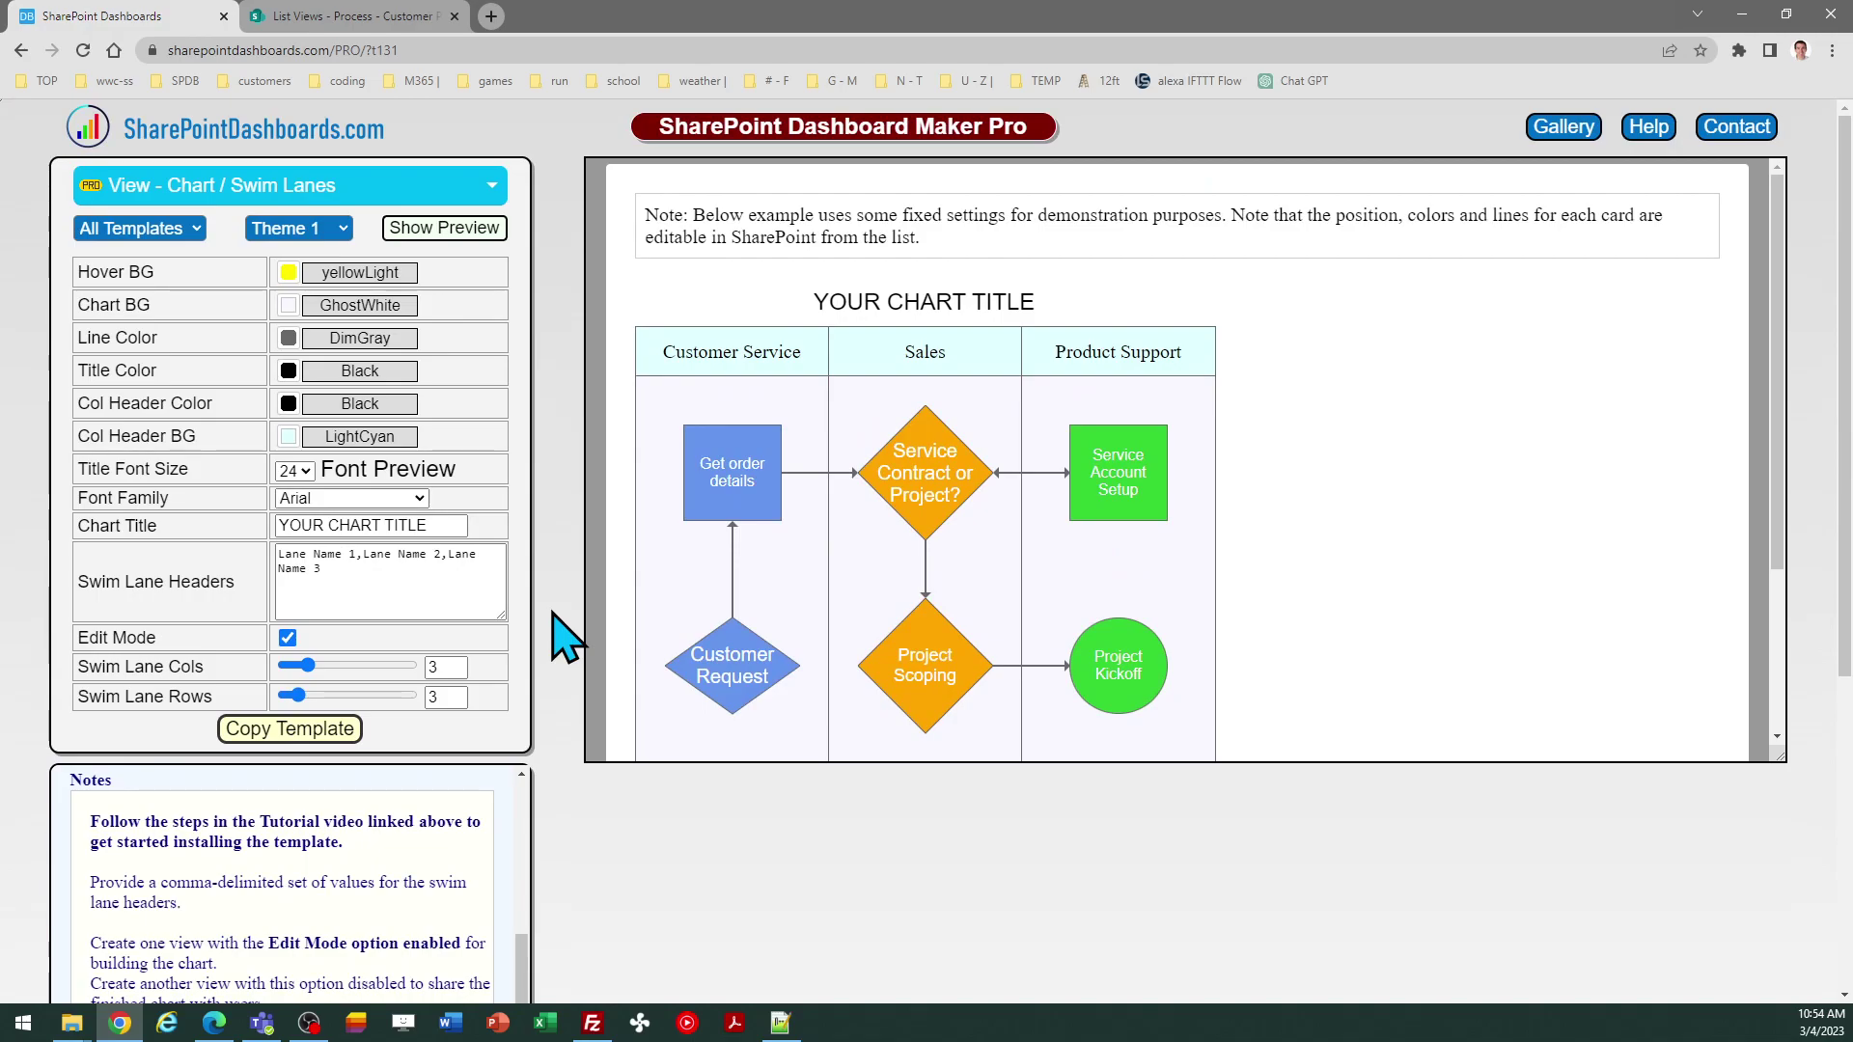
{"action": "left_click", "coordinate": [333, 229]}
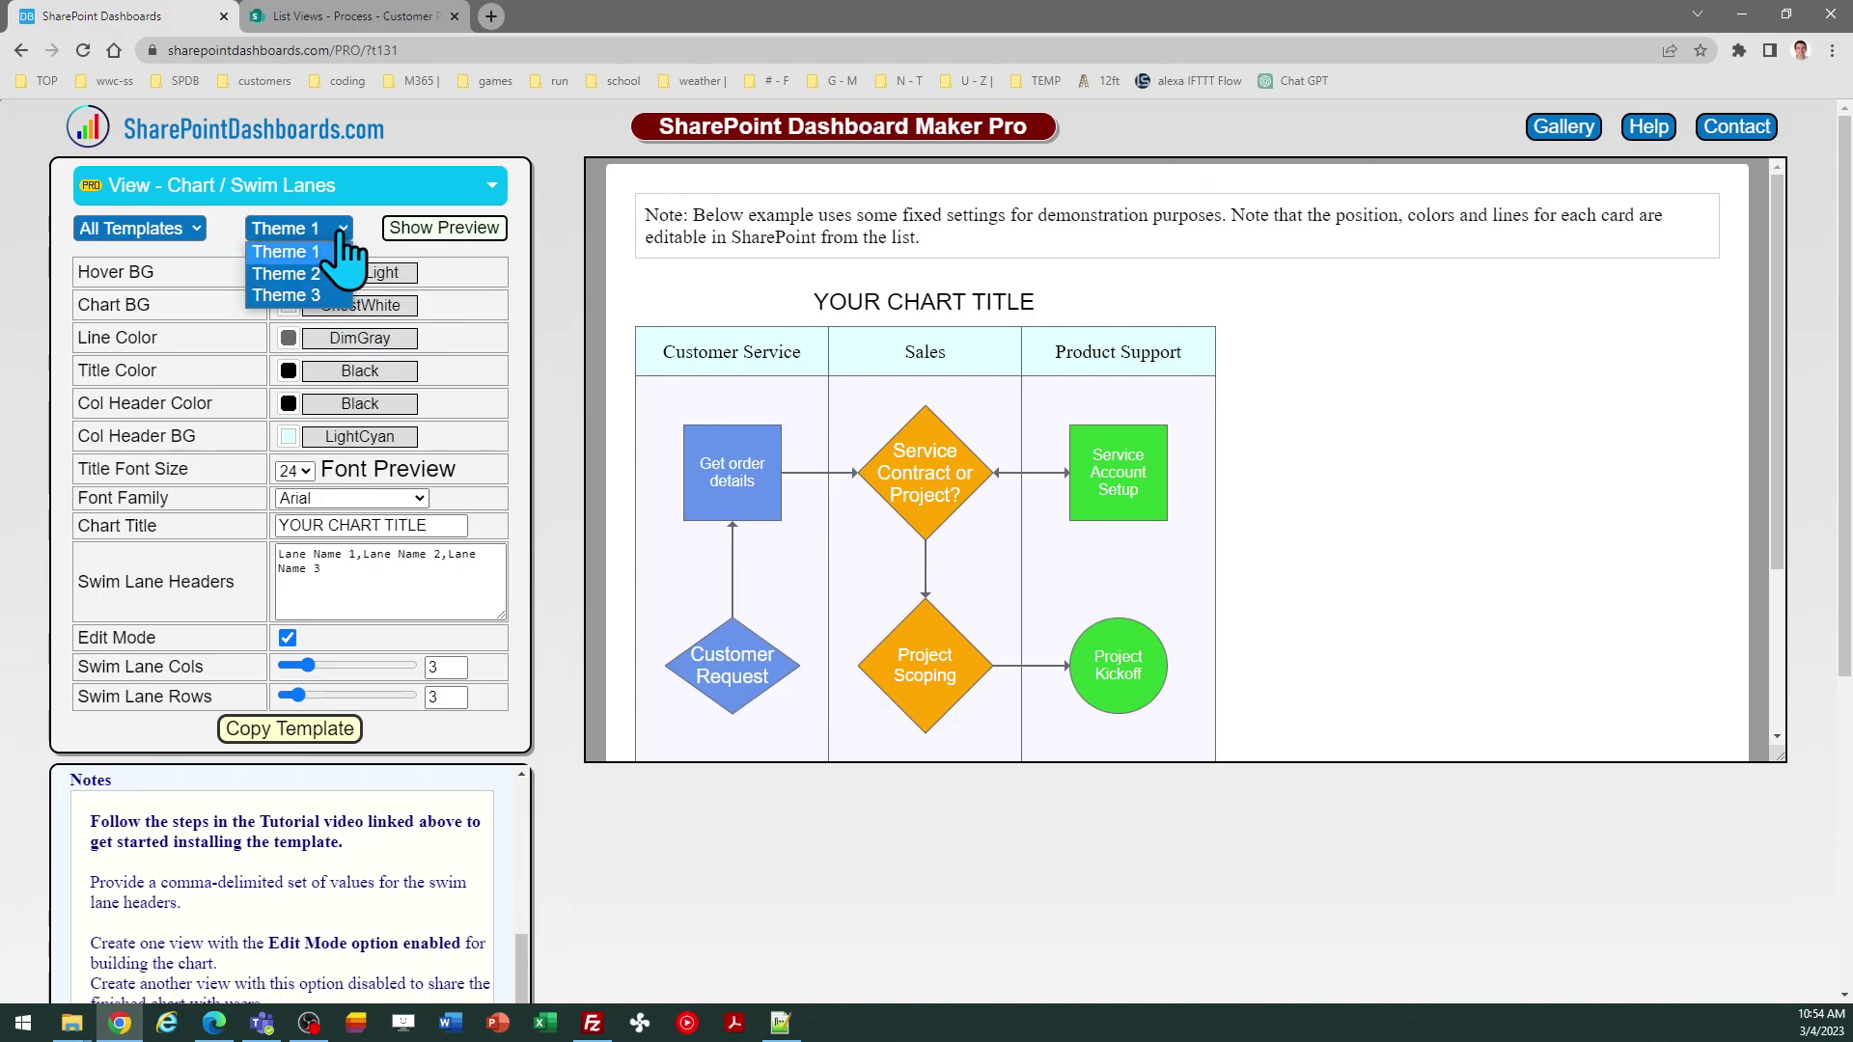
{"action": "left_click", "coordinate": [289, 274]}
{"action": "left_click", "coordinate": [333, 230]}
{"action": "left_click", "coordinate": [289, 295]}
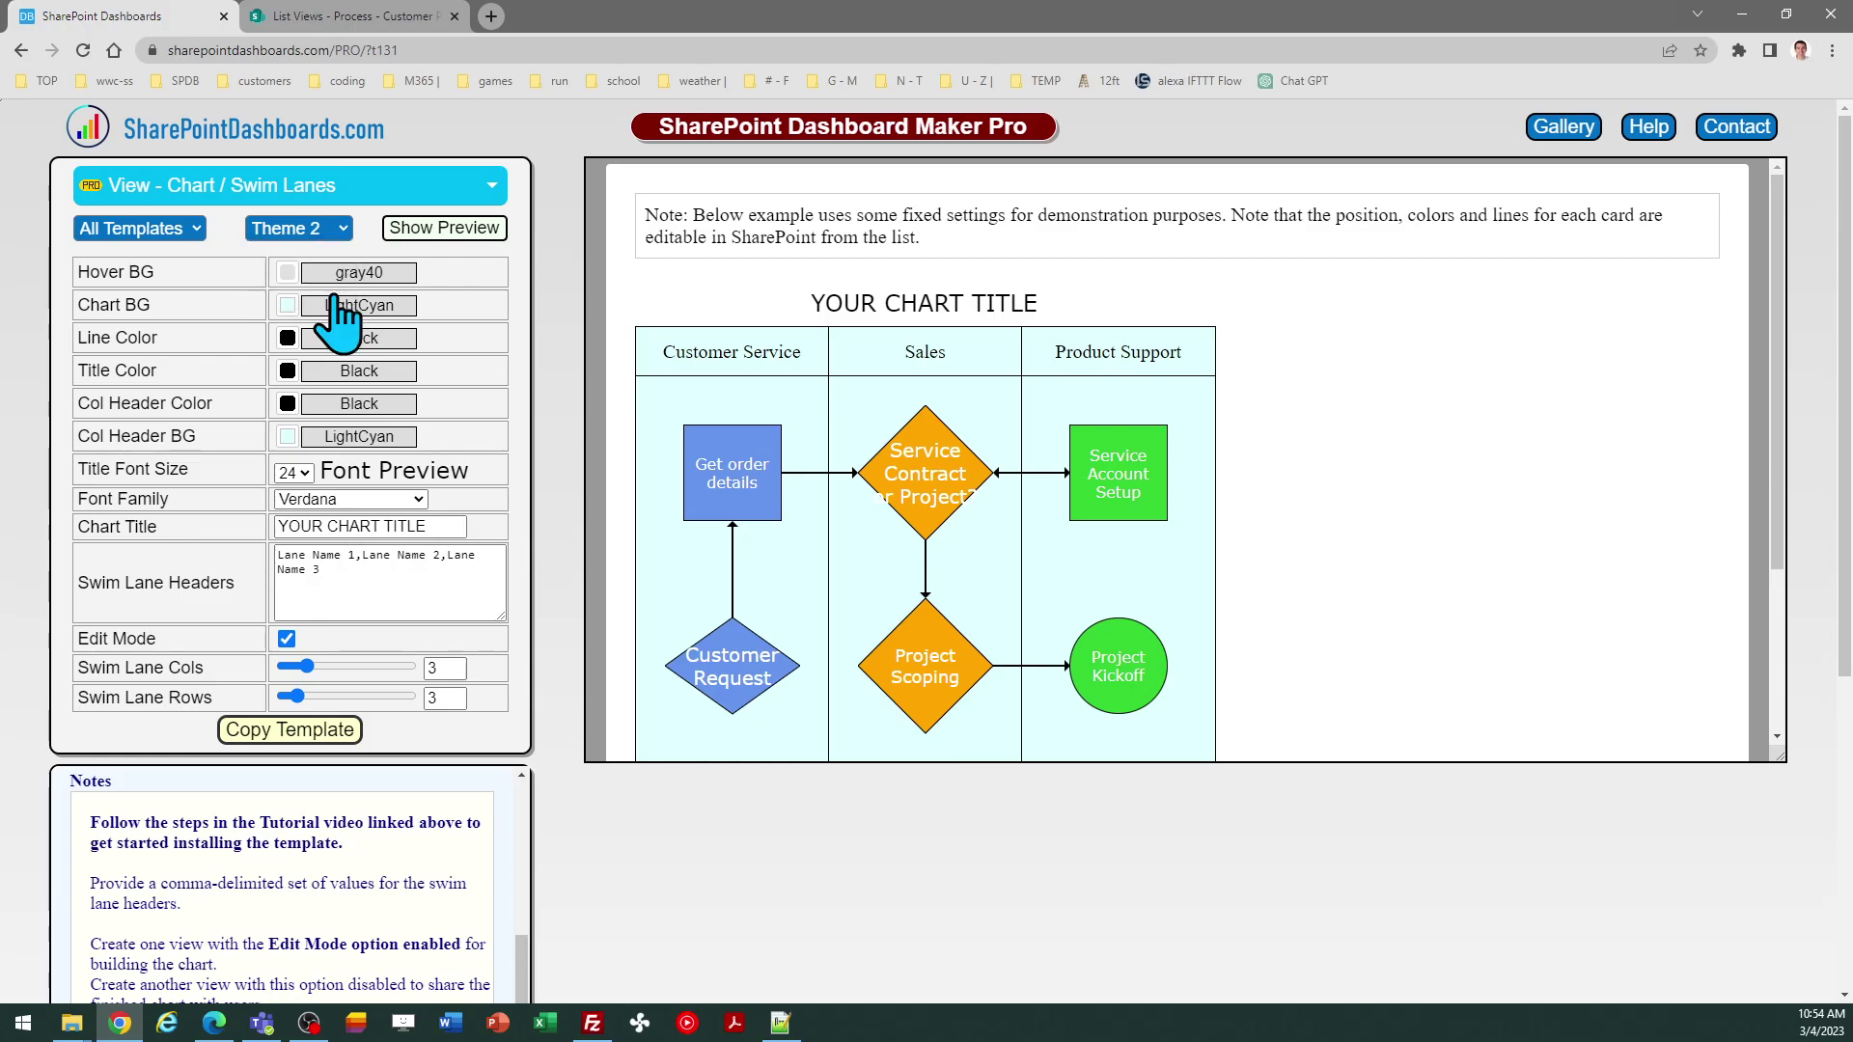
{"action": "left_click", "coordinate": [338, 231]}
{"action": "left_click", "coordinate": [339, 255]}
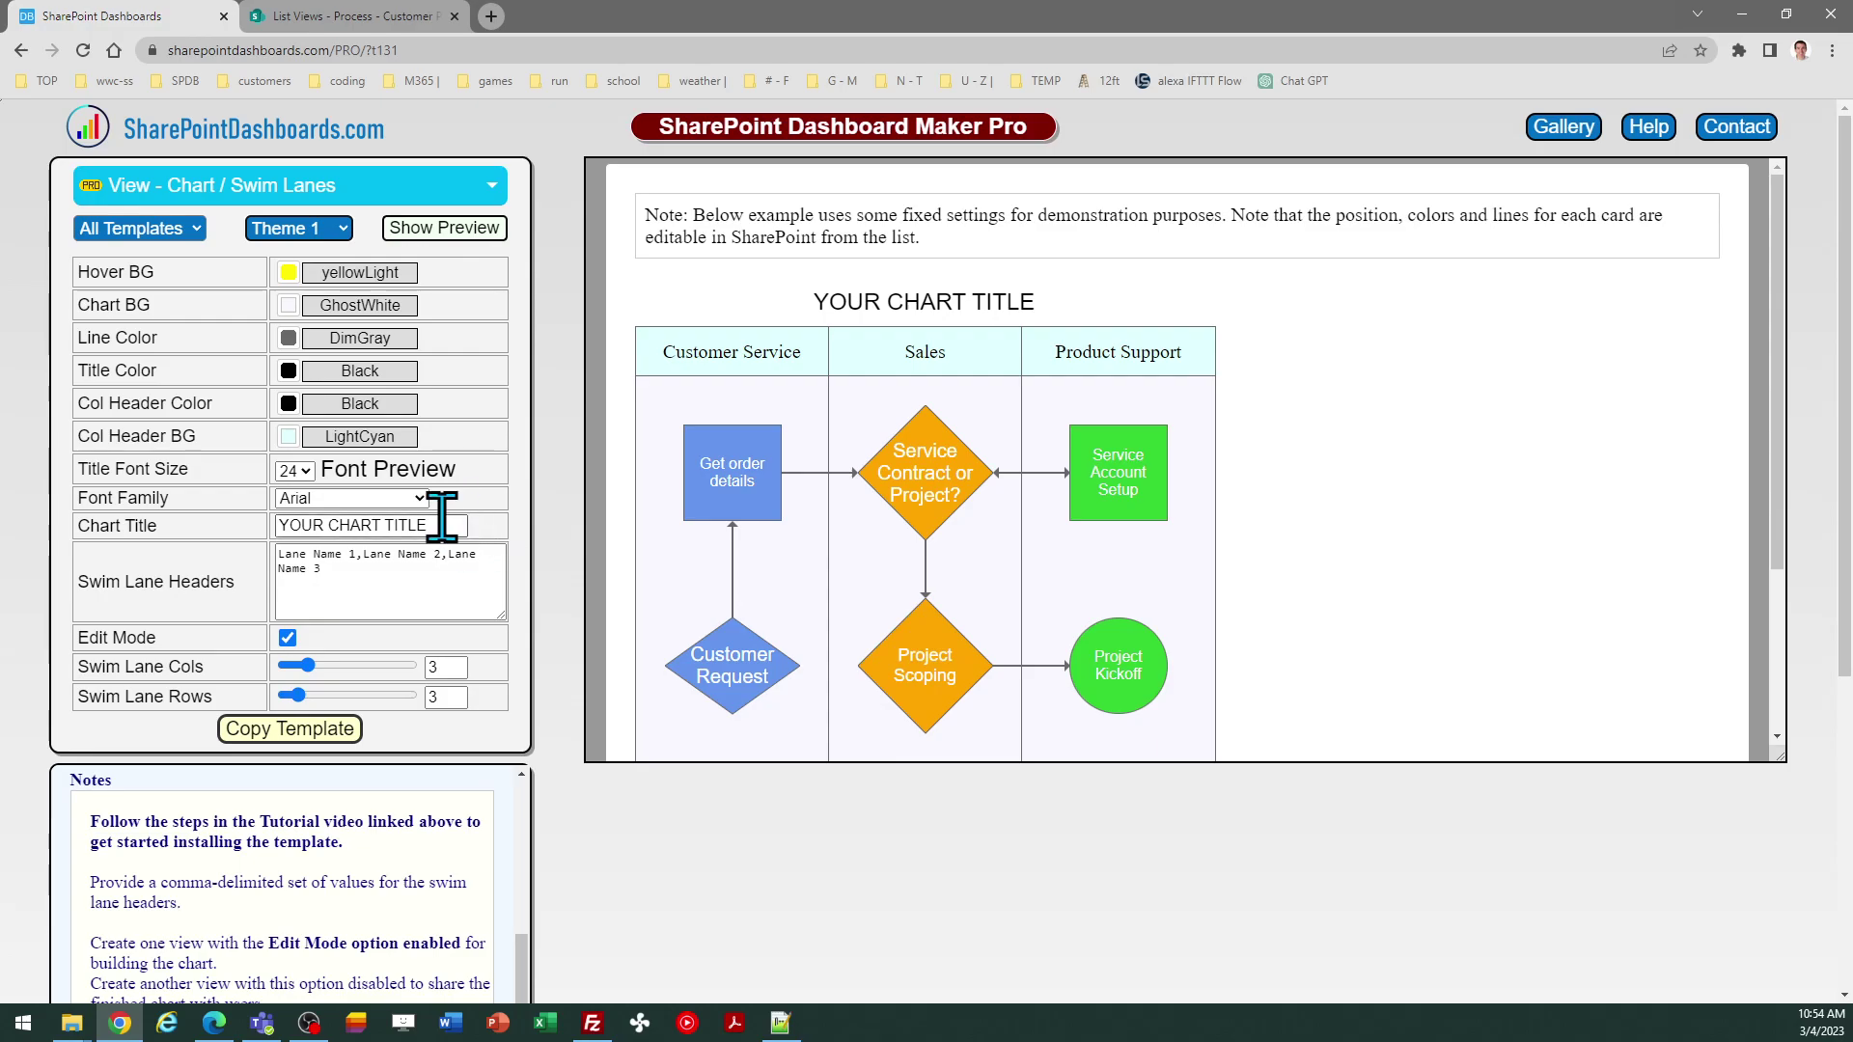
Change the chart title to 'Customer Process'
{"action": "left_click_drag", "start_coordinate": [435, 527], "coordinate": [243, 524]}
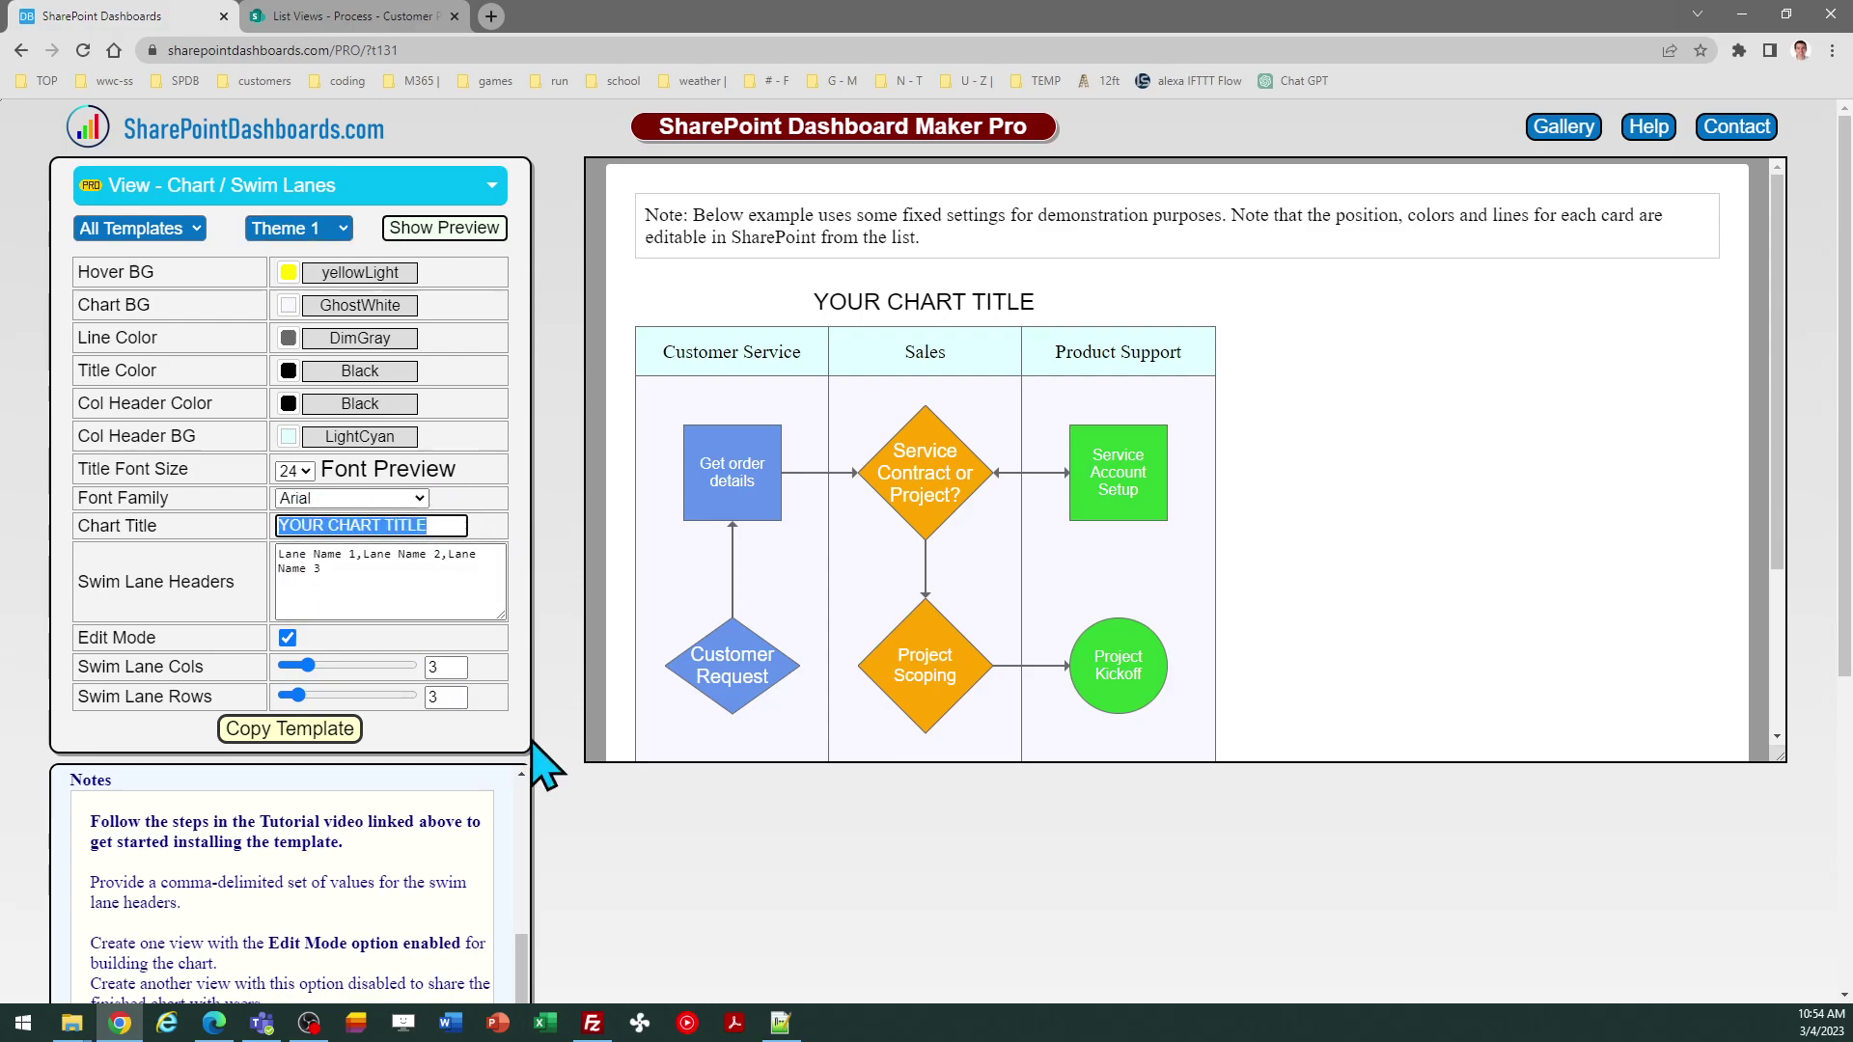
{"action": "type", "text": "Custo"}
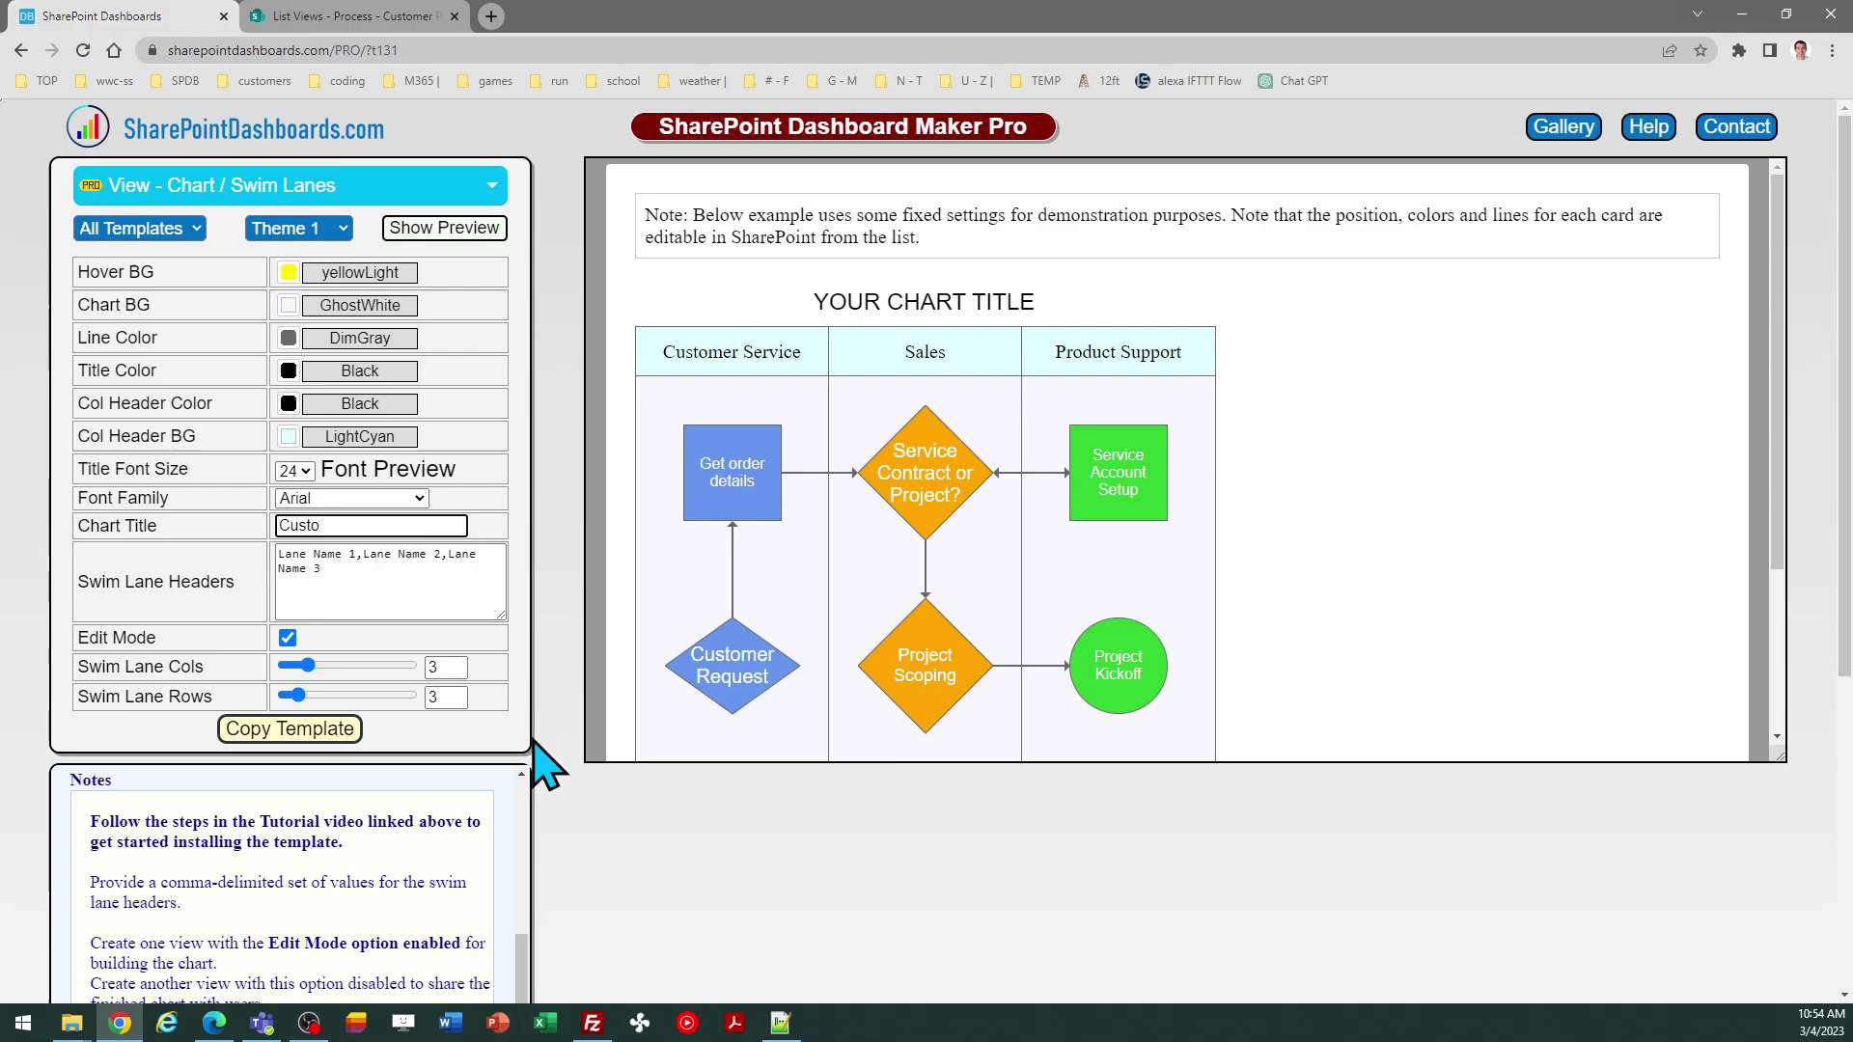
{"action": "type", "text": "mer Process"}
{"action": "key", "text": "Tab"}
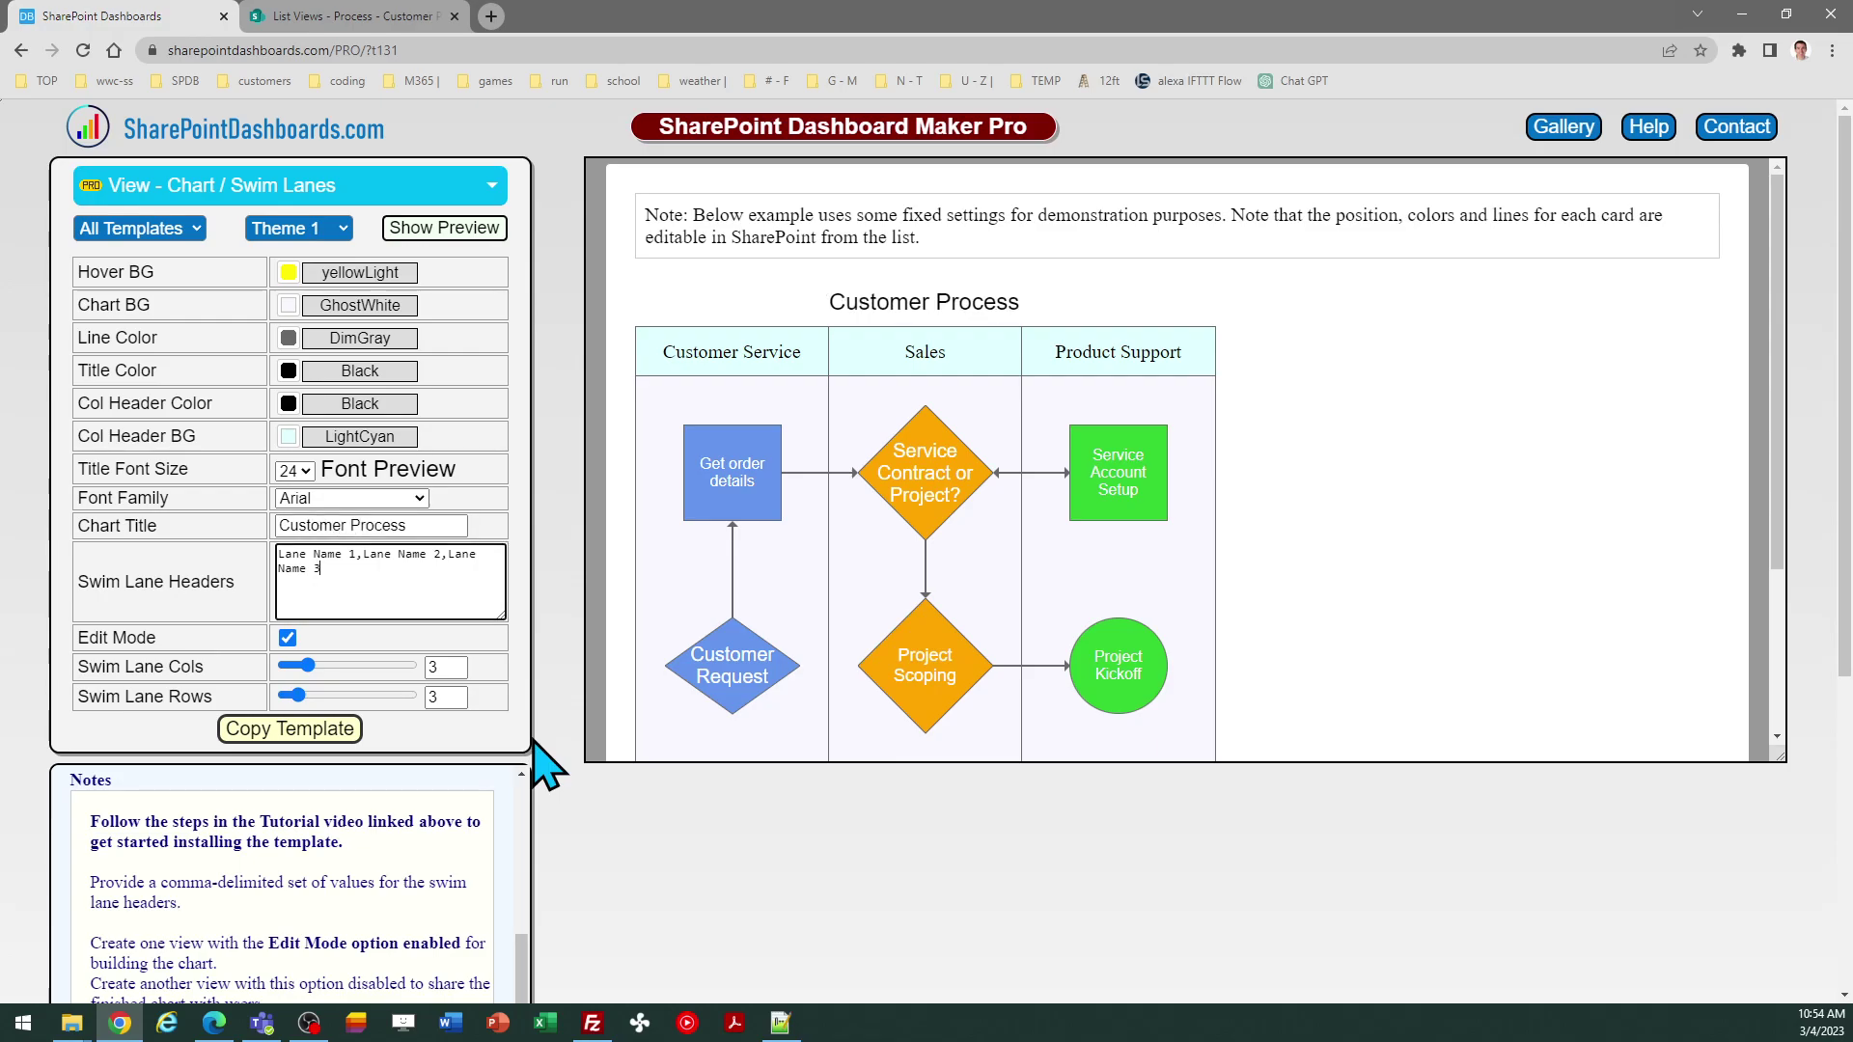
Set the swim lane headers to Customer, Customer Service, Sales, Implementation, Management
{"action": "triple_click", "coordinate": [341, 574]}
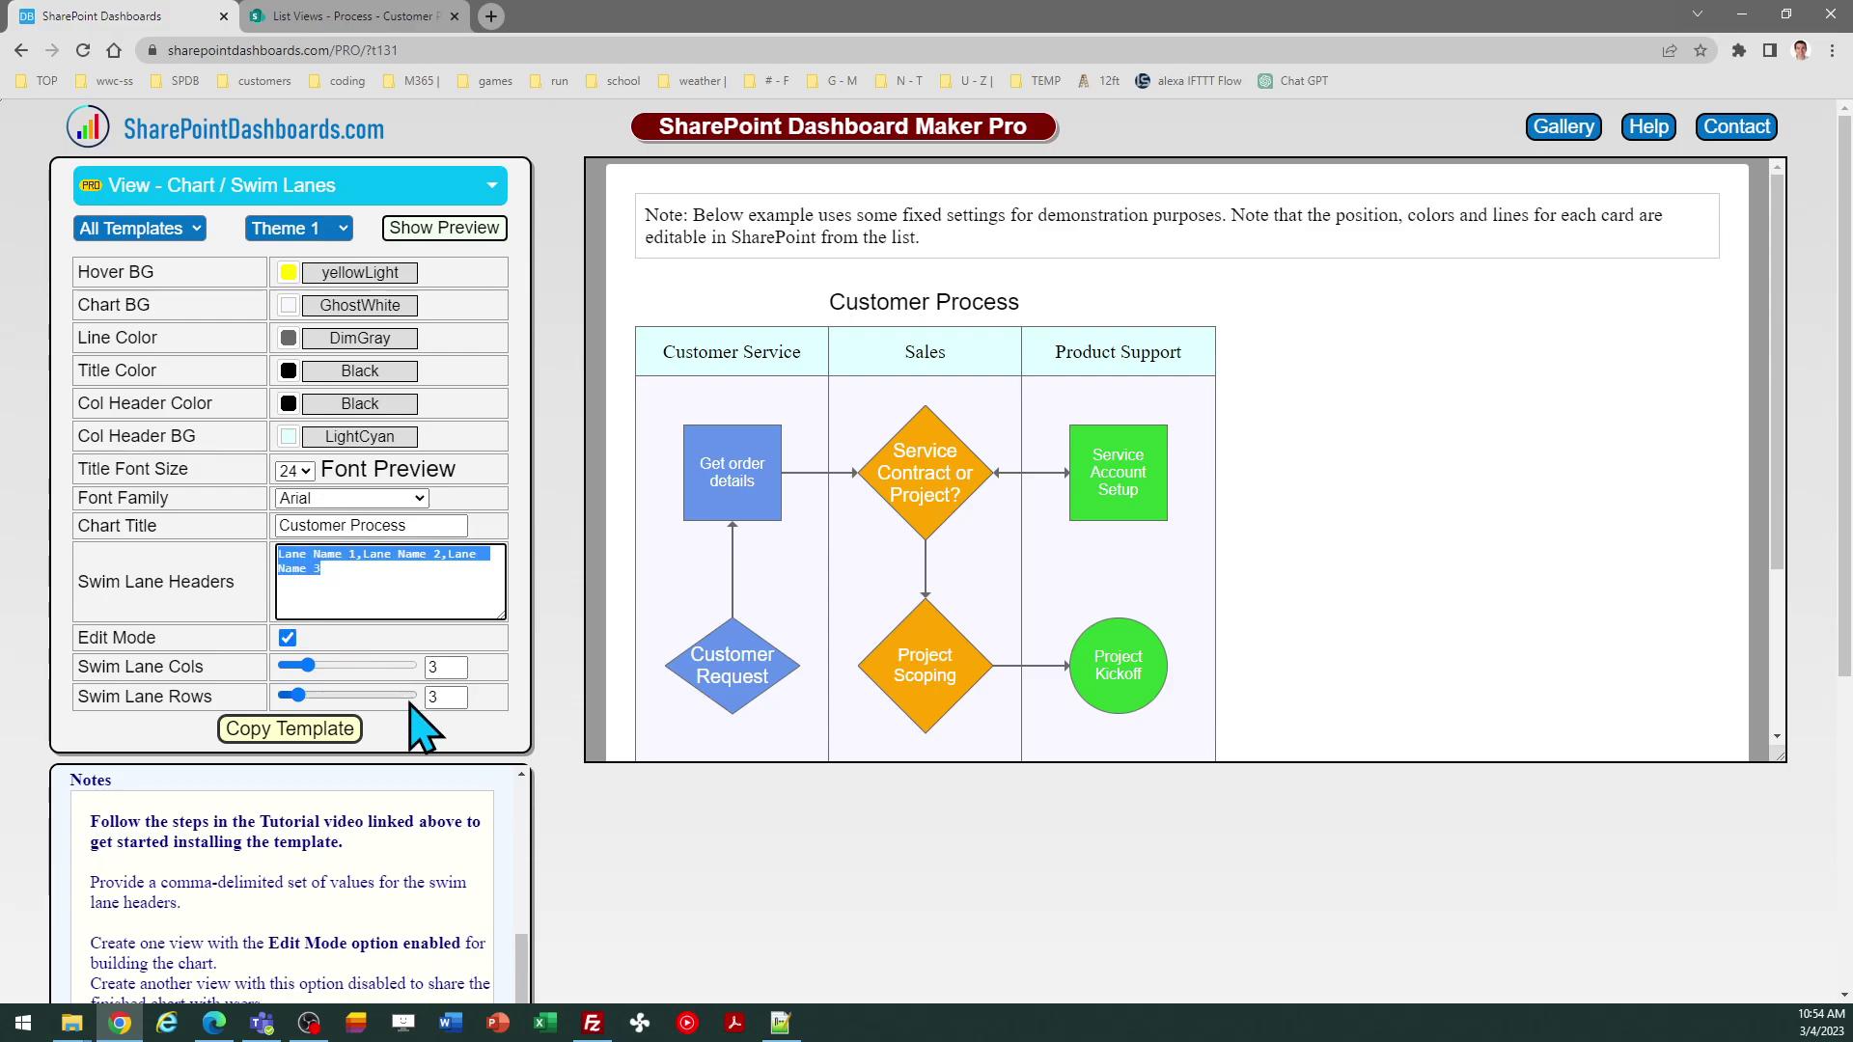
{"action": "type", "text": "Cus"}
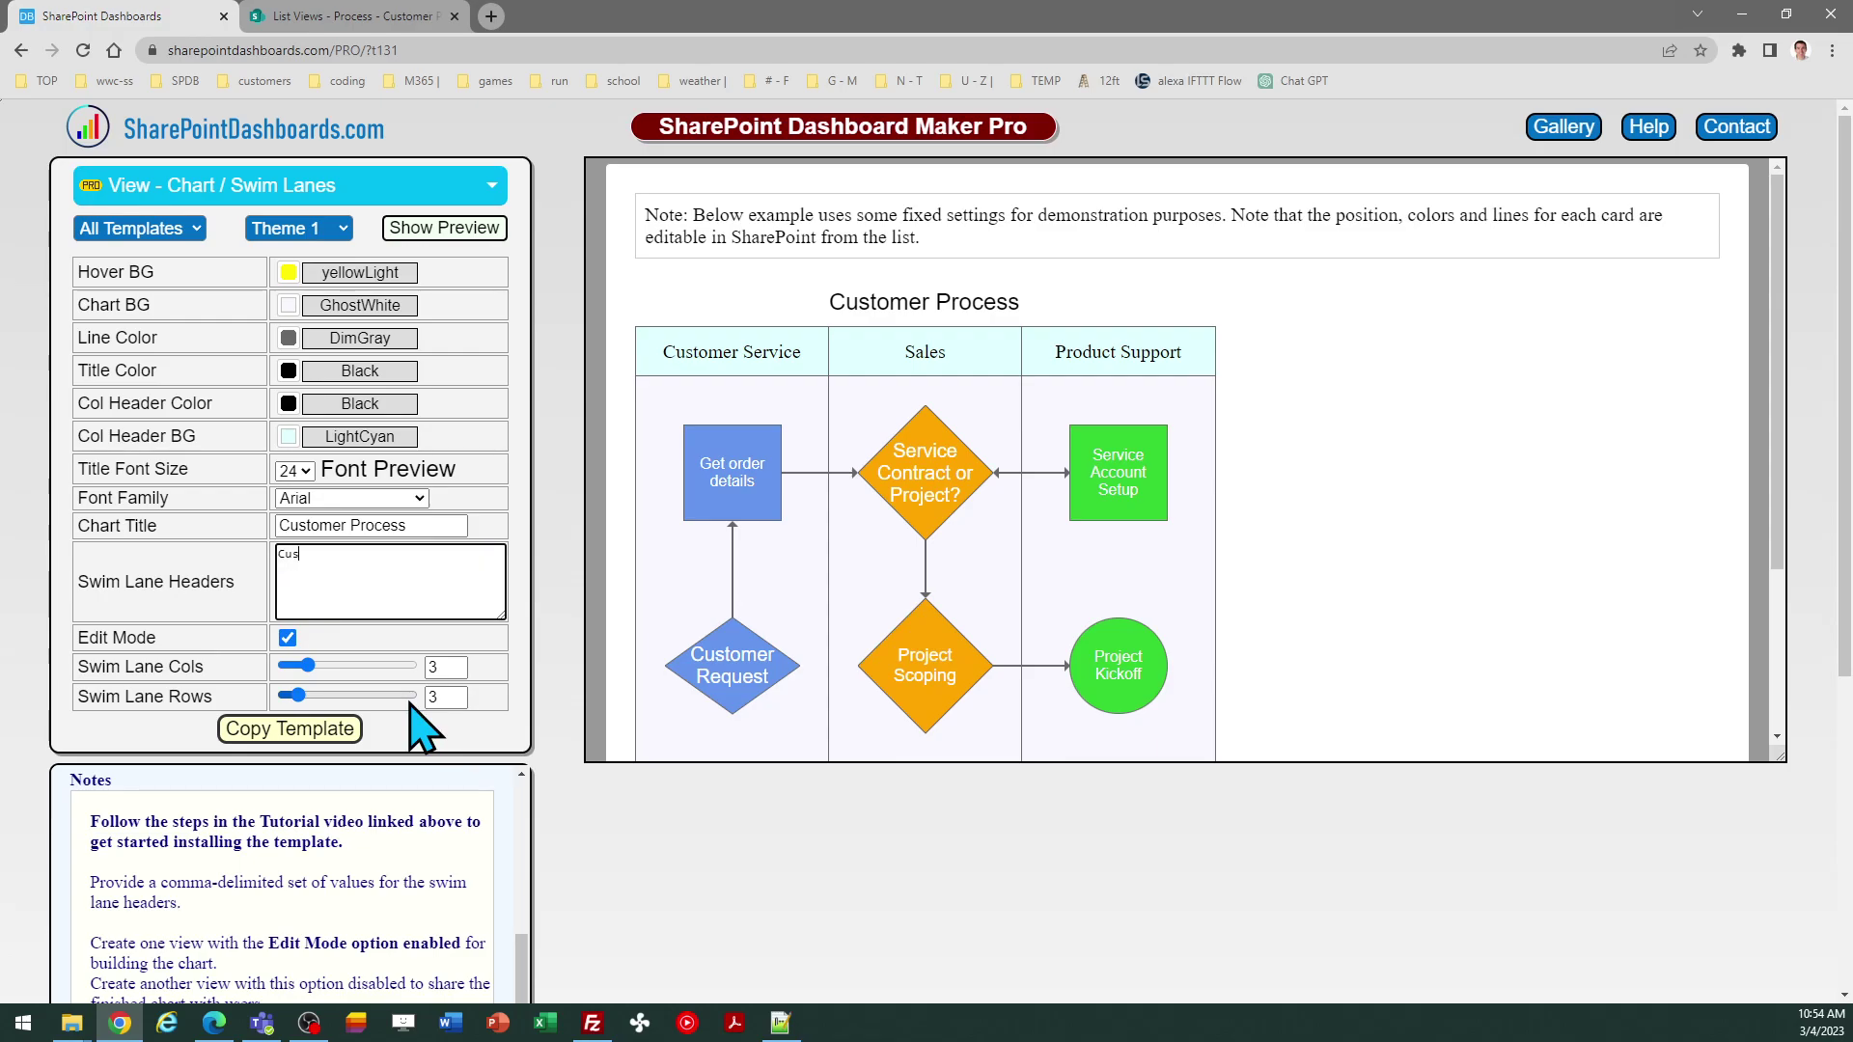
{"action": "type", "text": "tomer,Customer Service,Sales,"}
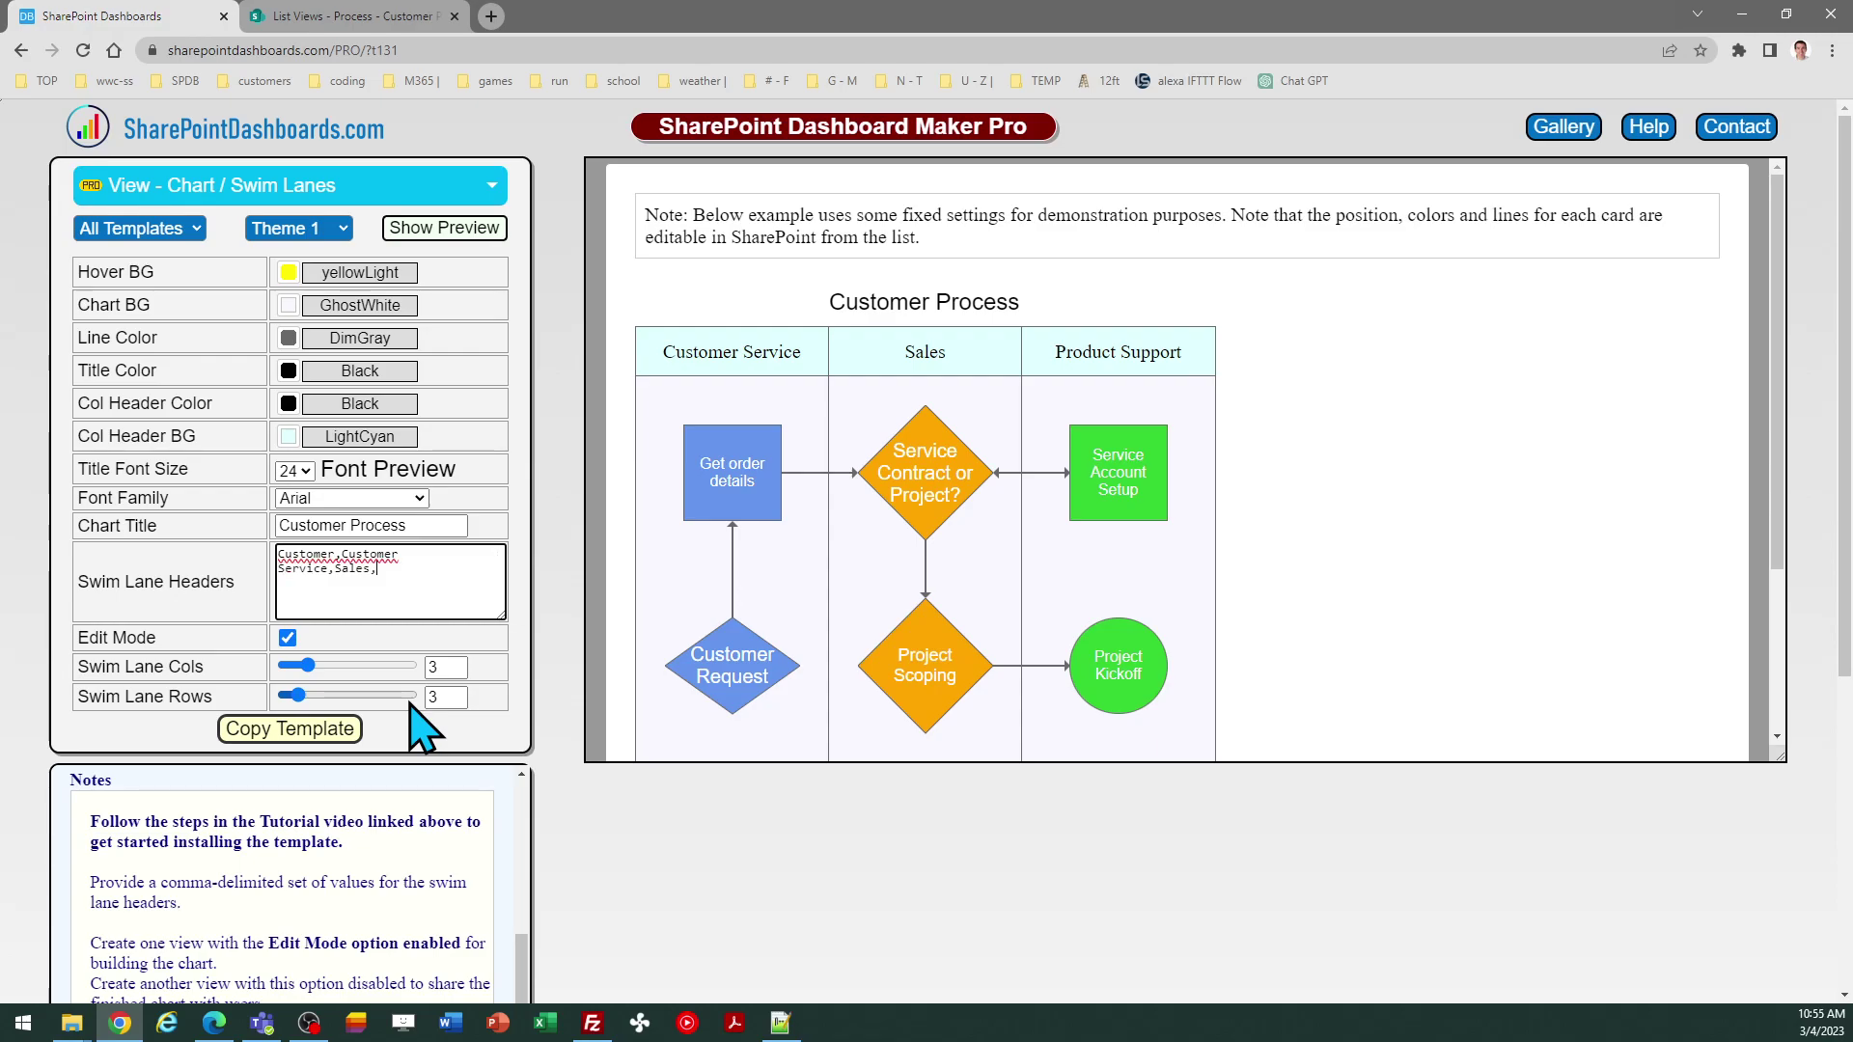
{"action": "type", "text": "Implementation,Management"}
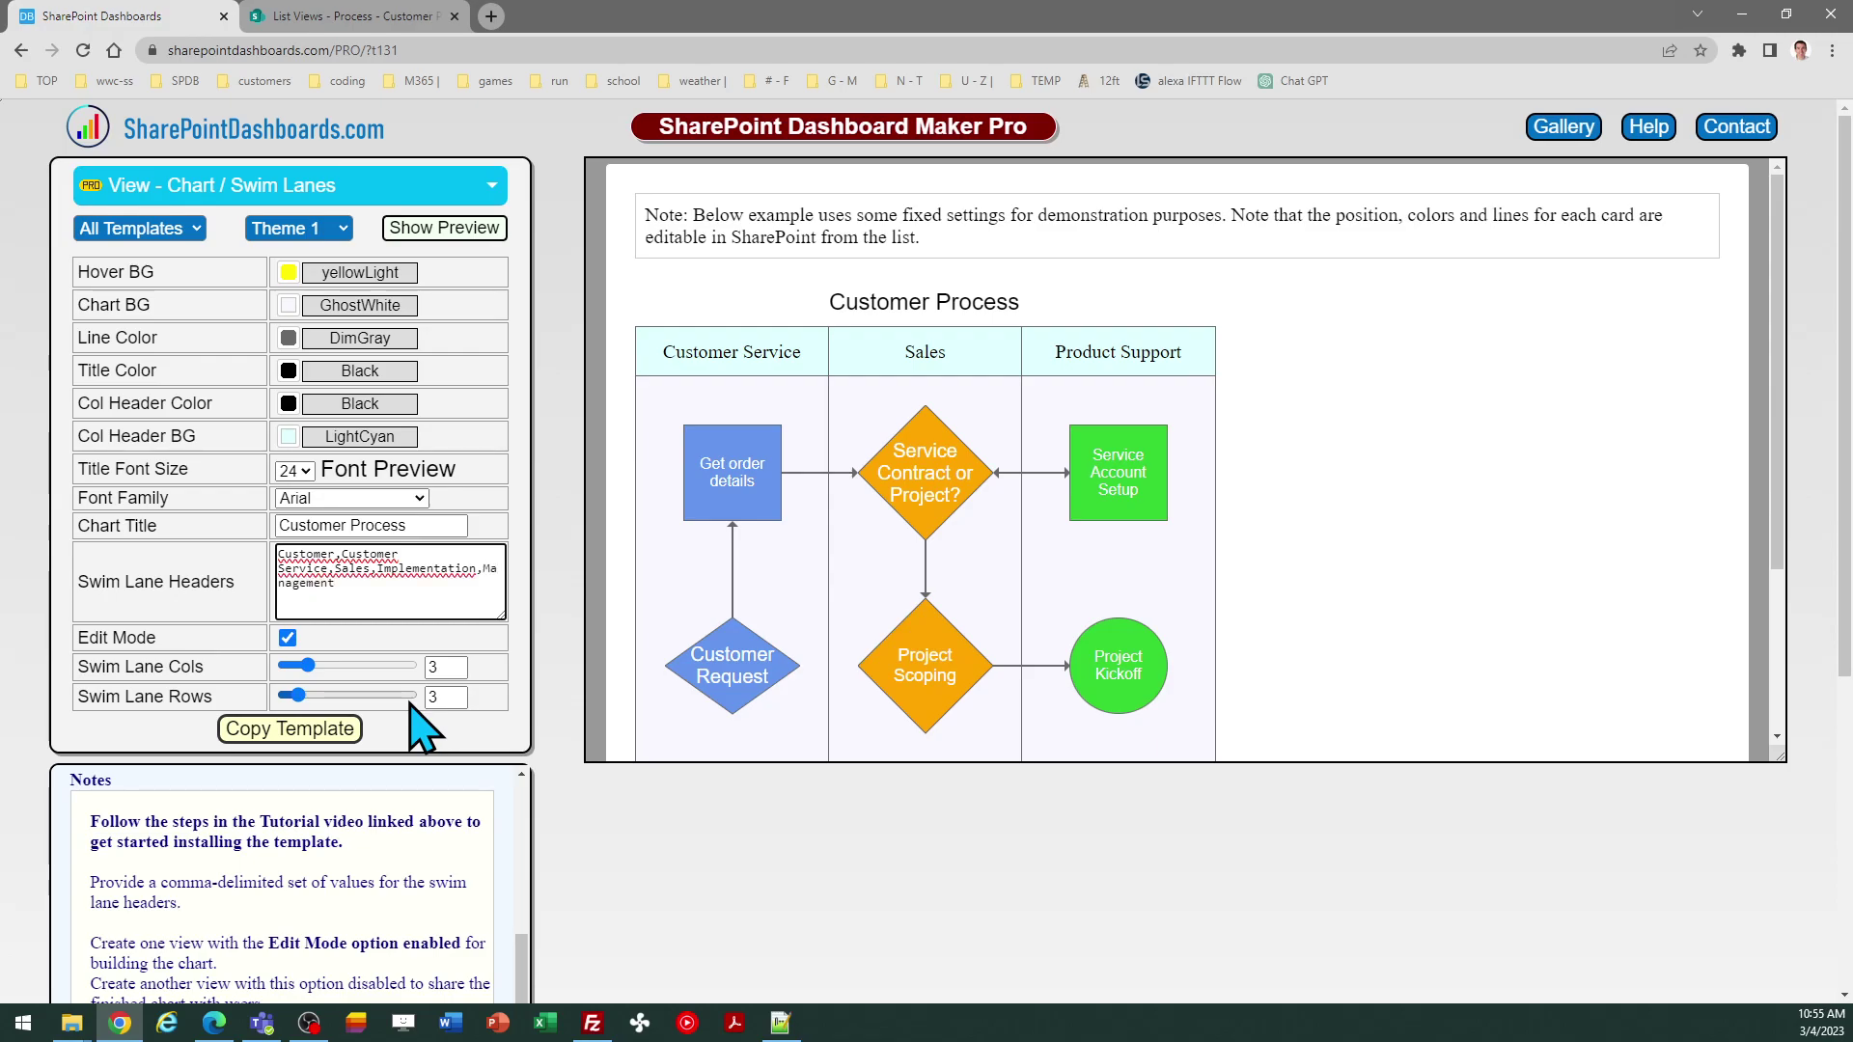
{"action": "key", "text": "Tab"}
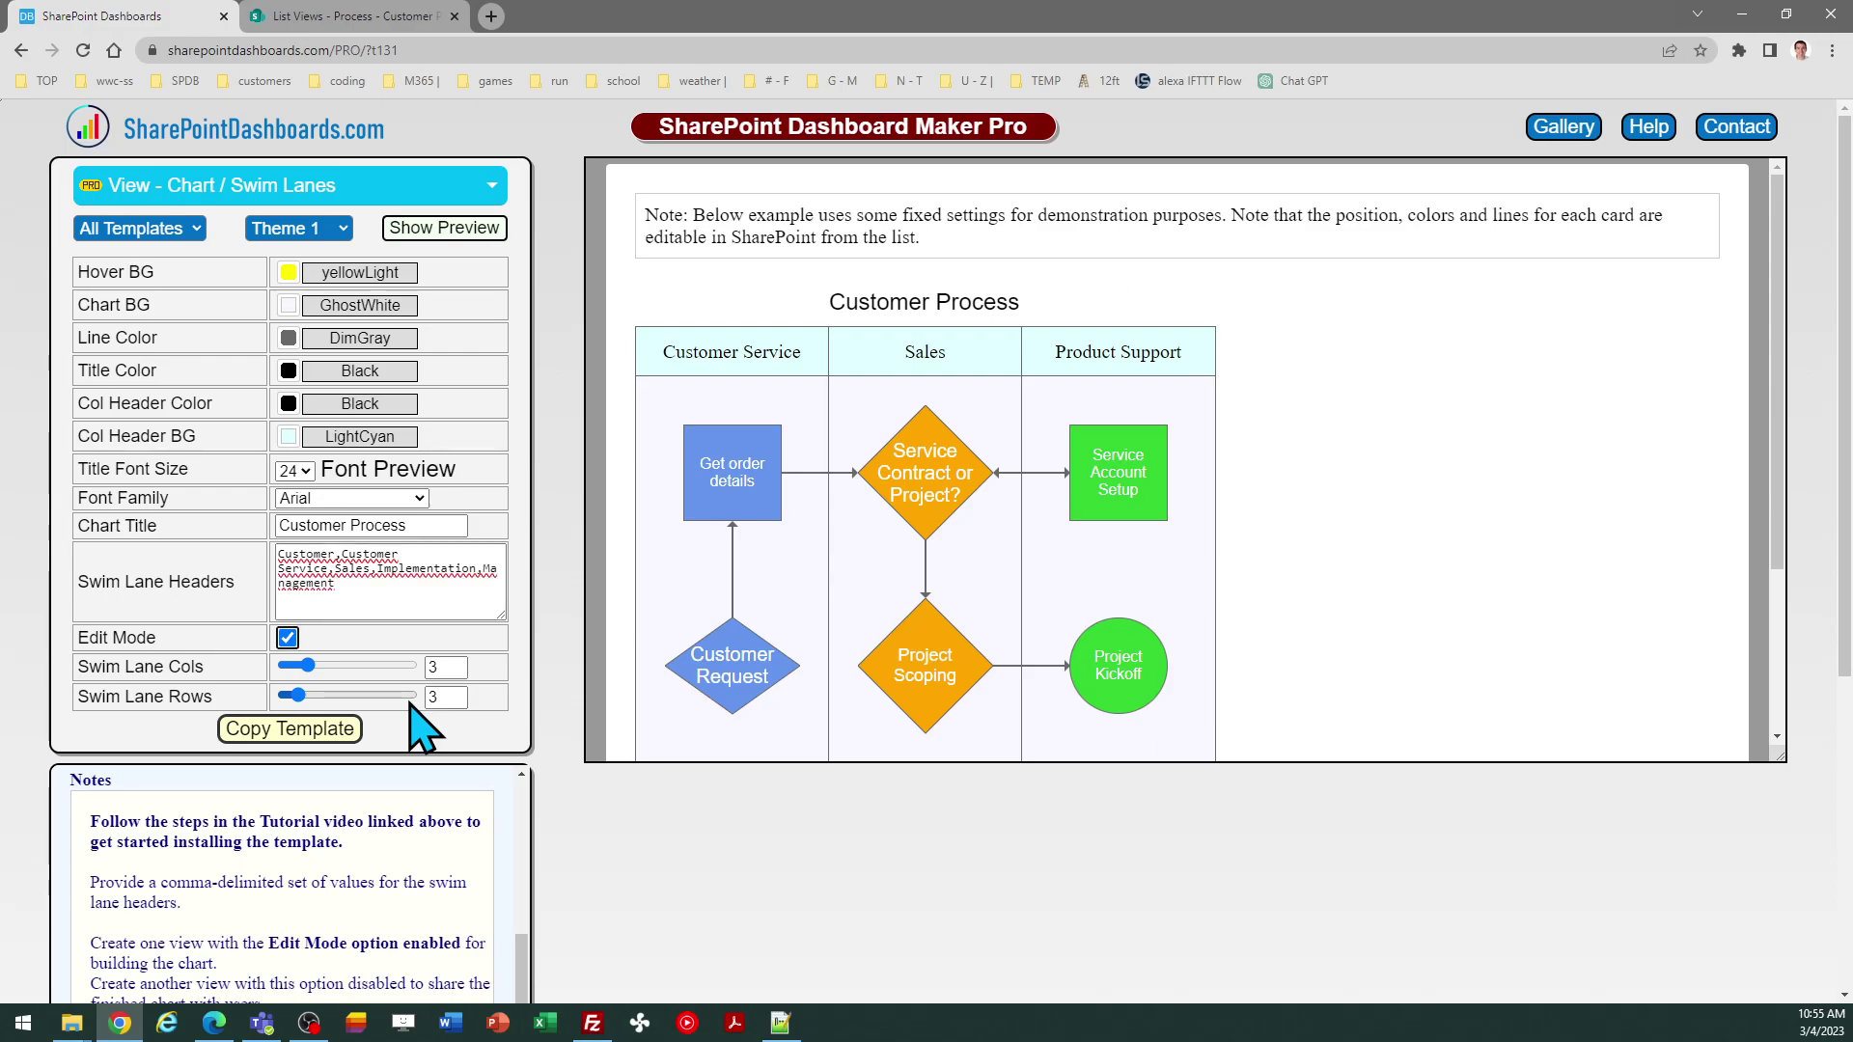
Set Swim Lane Cols to 5, leaving the row count at three
{"action": "key", "text": "Tab"}
{"action": "key", "text": "Tab"}
{"action": "type", "text": "5"}
{"action": "key", "text": "Tab"}
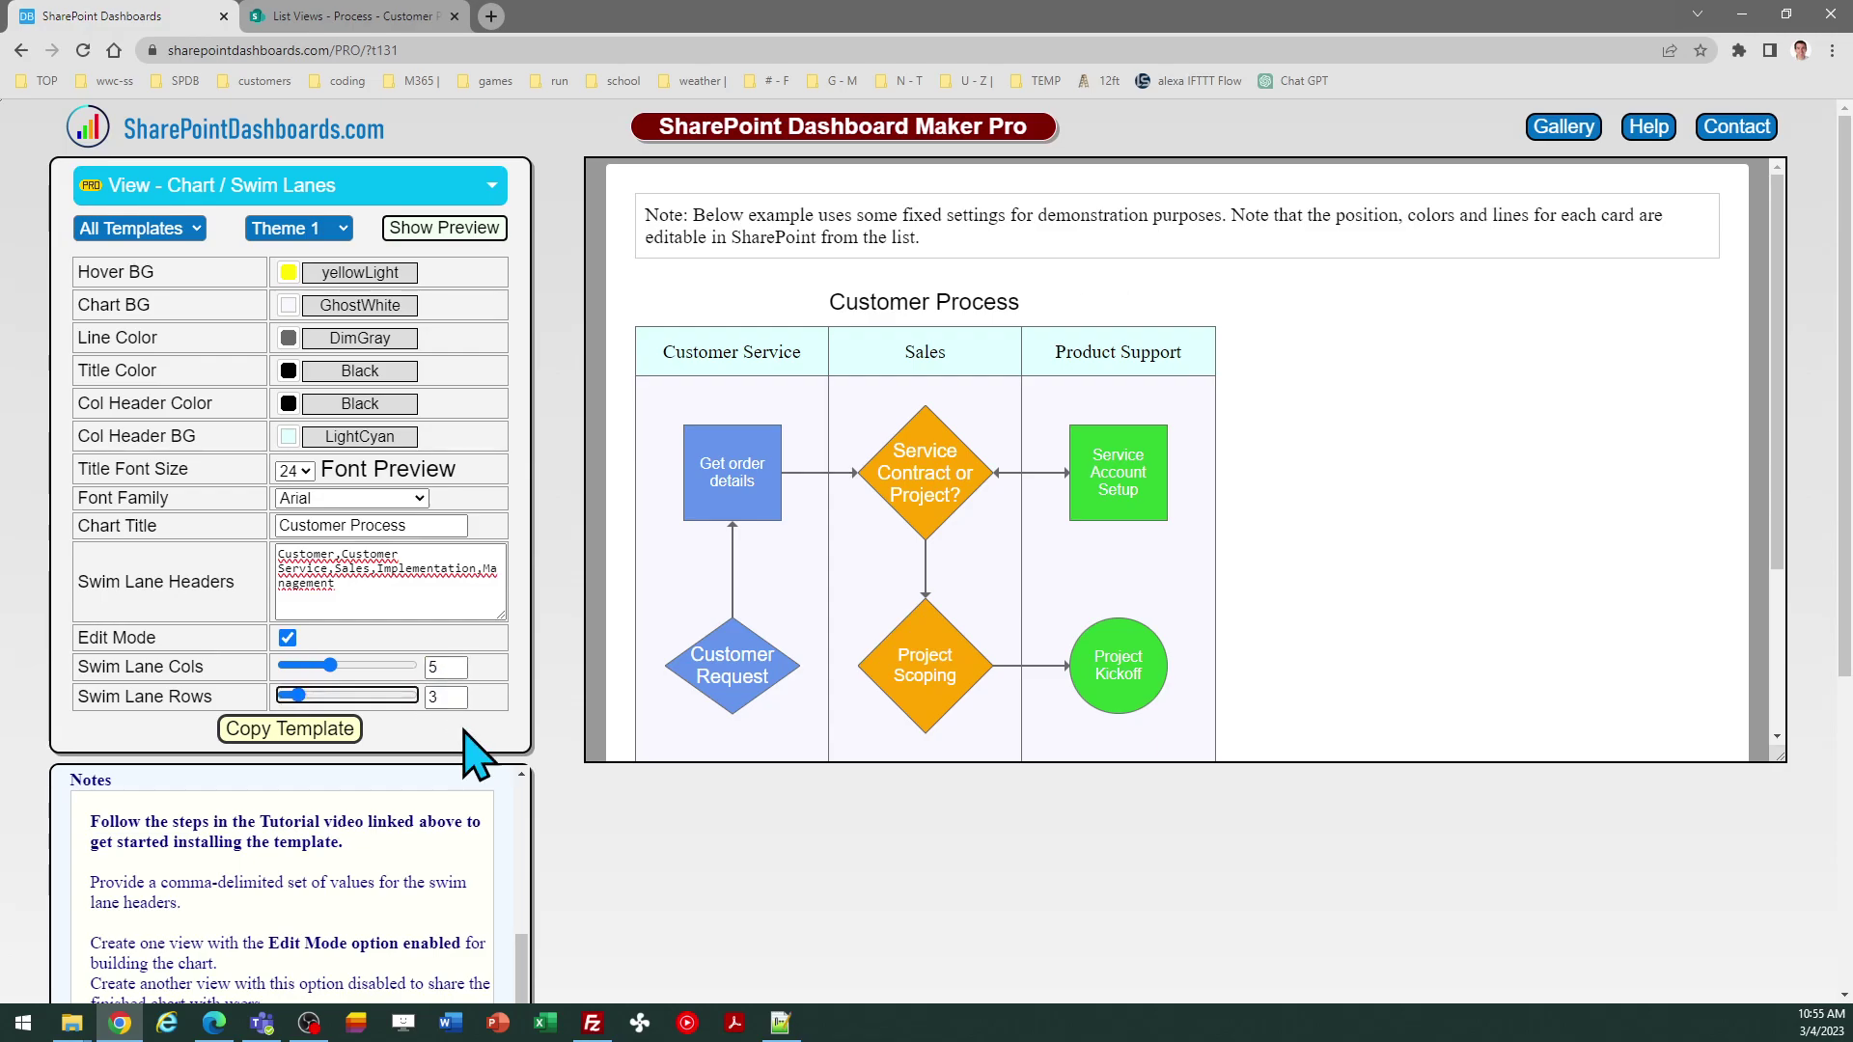
{"action": "key", "text": "Tab"}
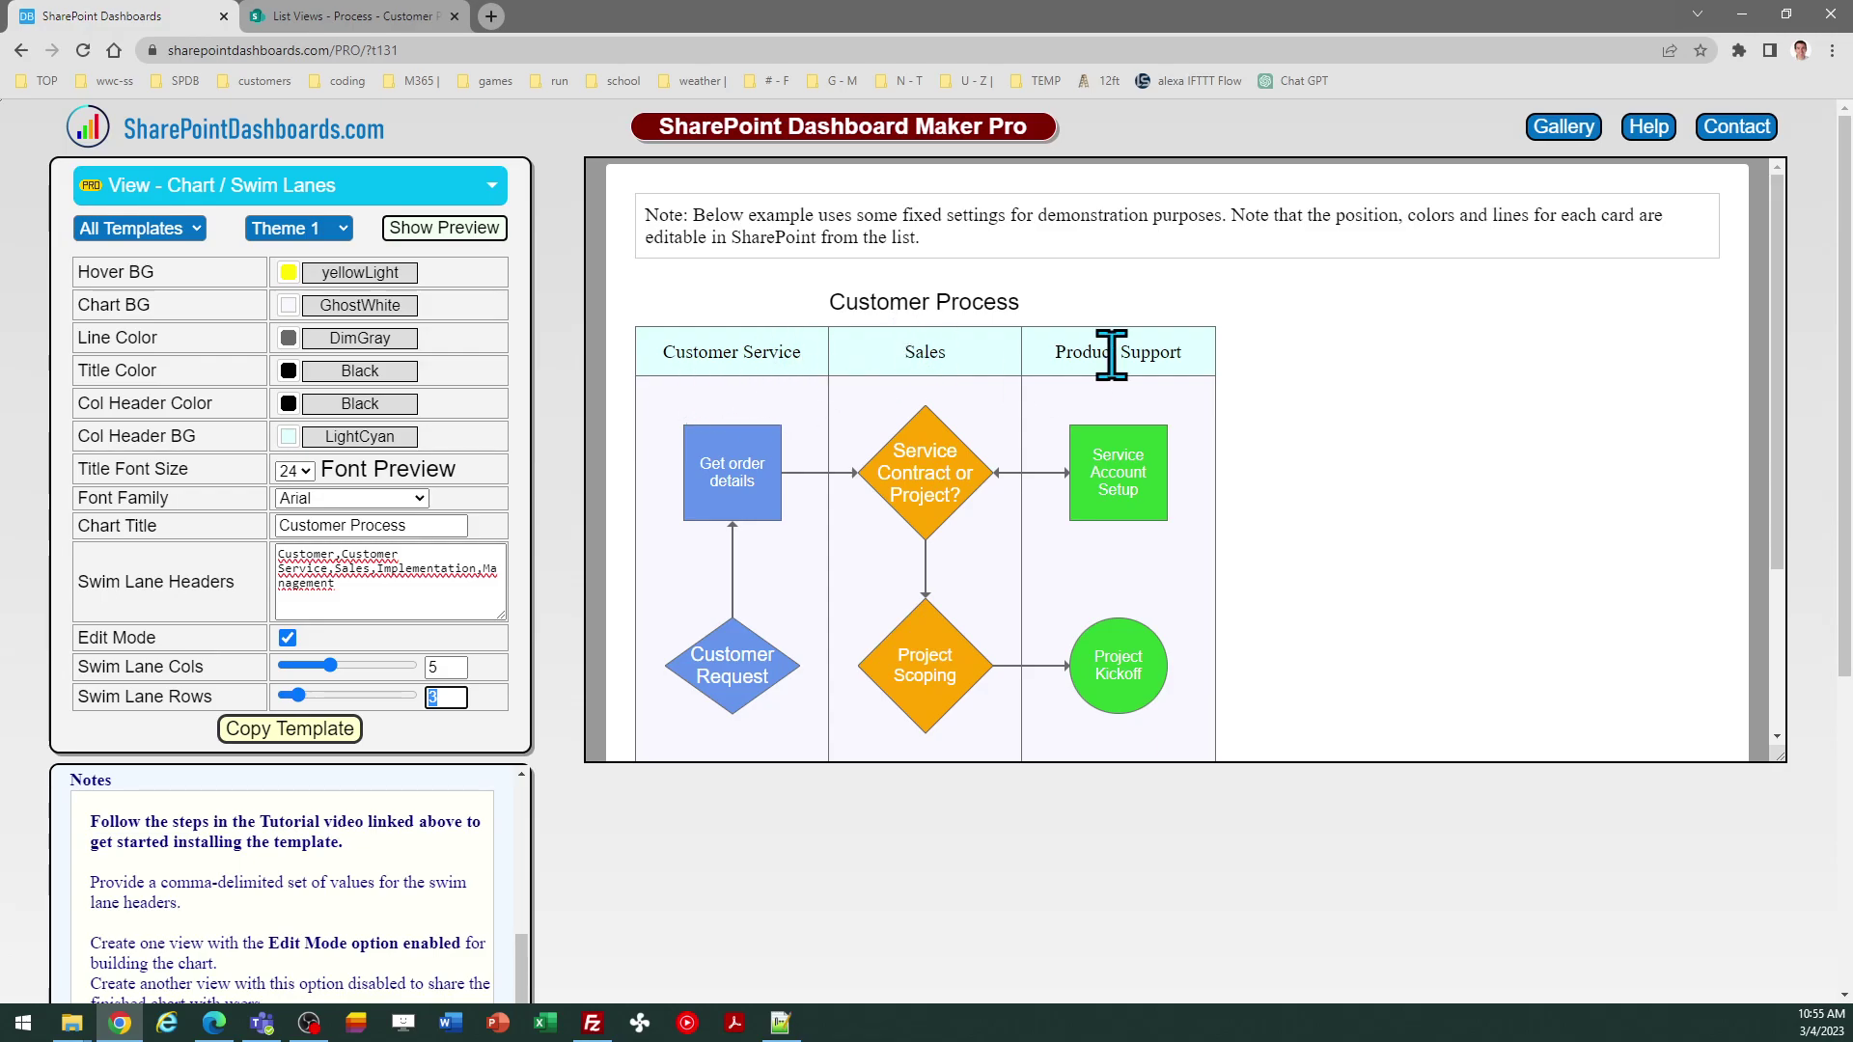
Copy the five-lane swim lane template and switch to the SharePoint Process list
{"action": "left_click", "coordinate": [315, 742]}
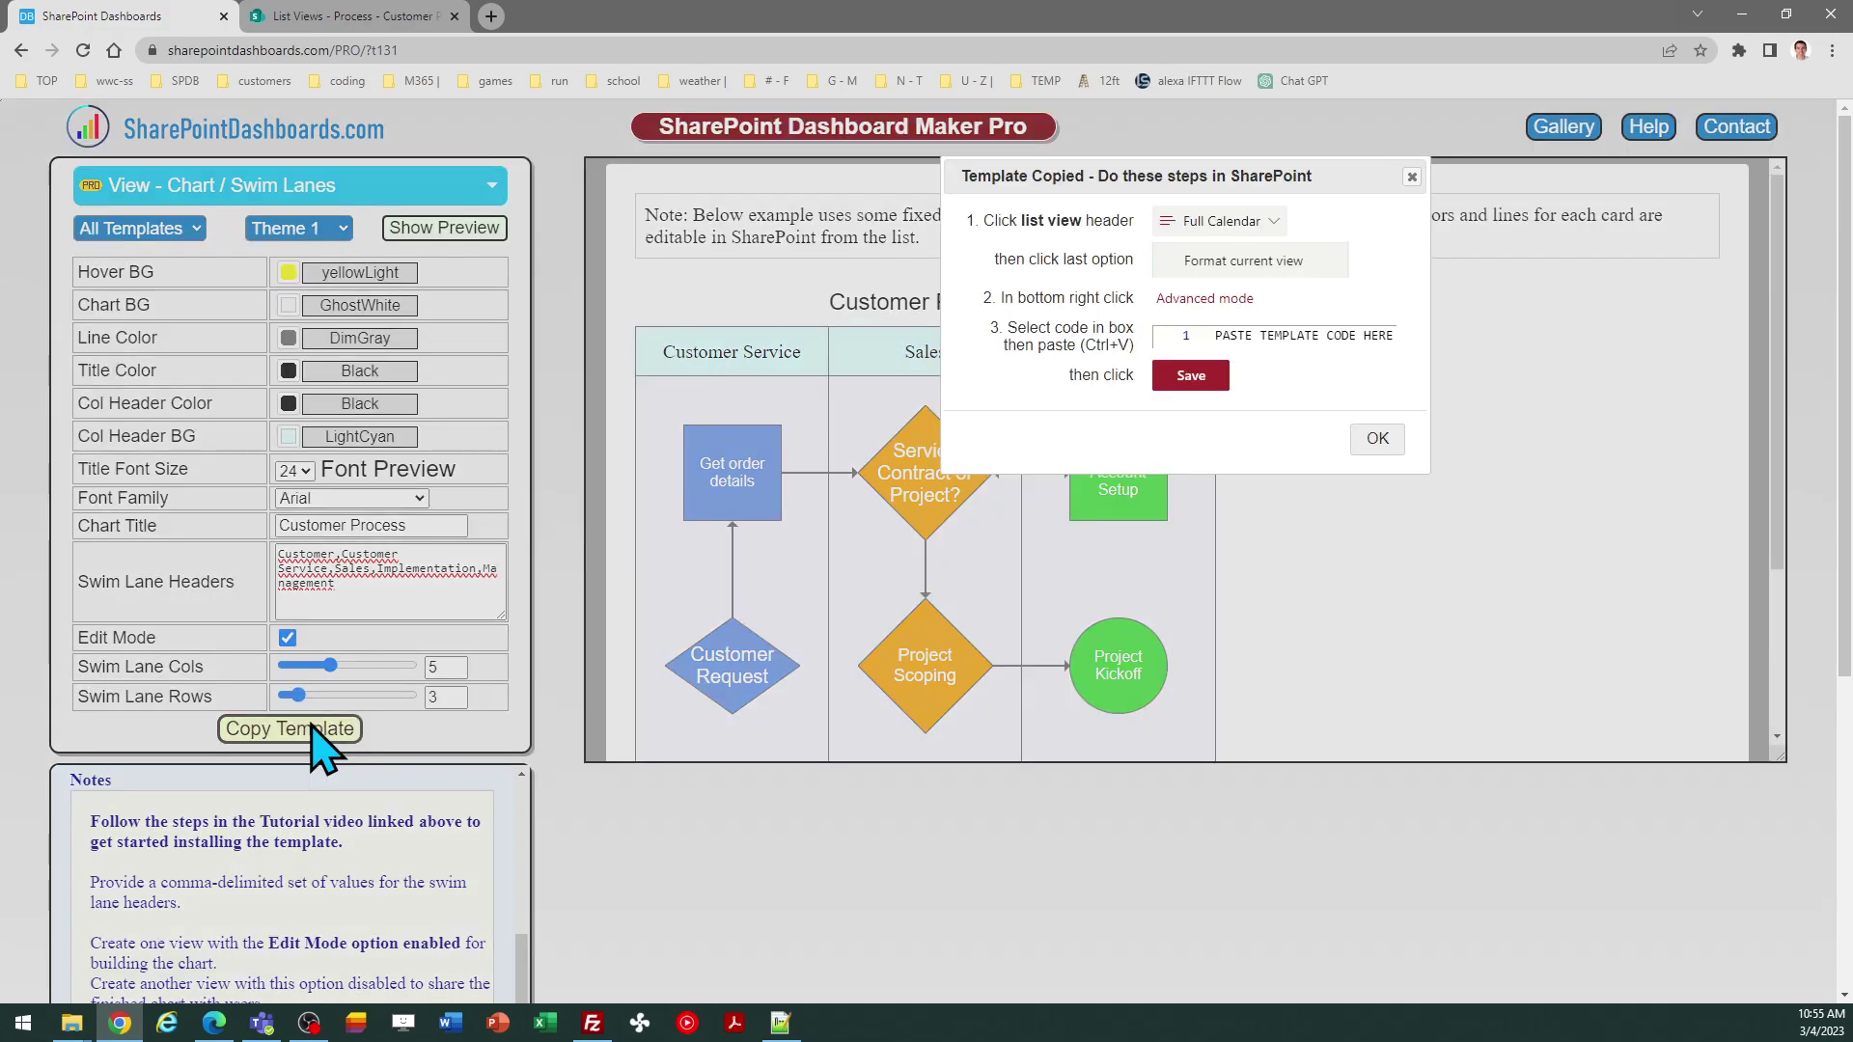
{"action": "left_click", "coordinate": [1377, 440]}
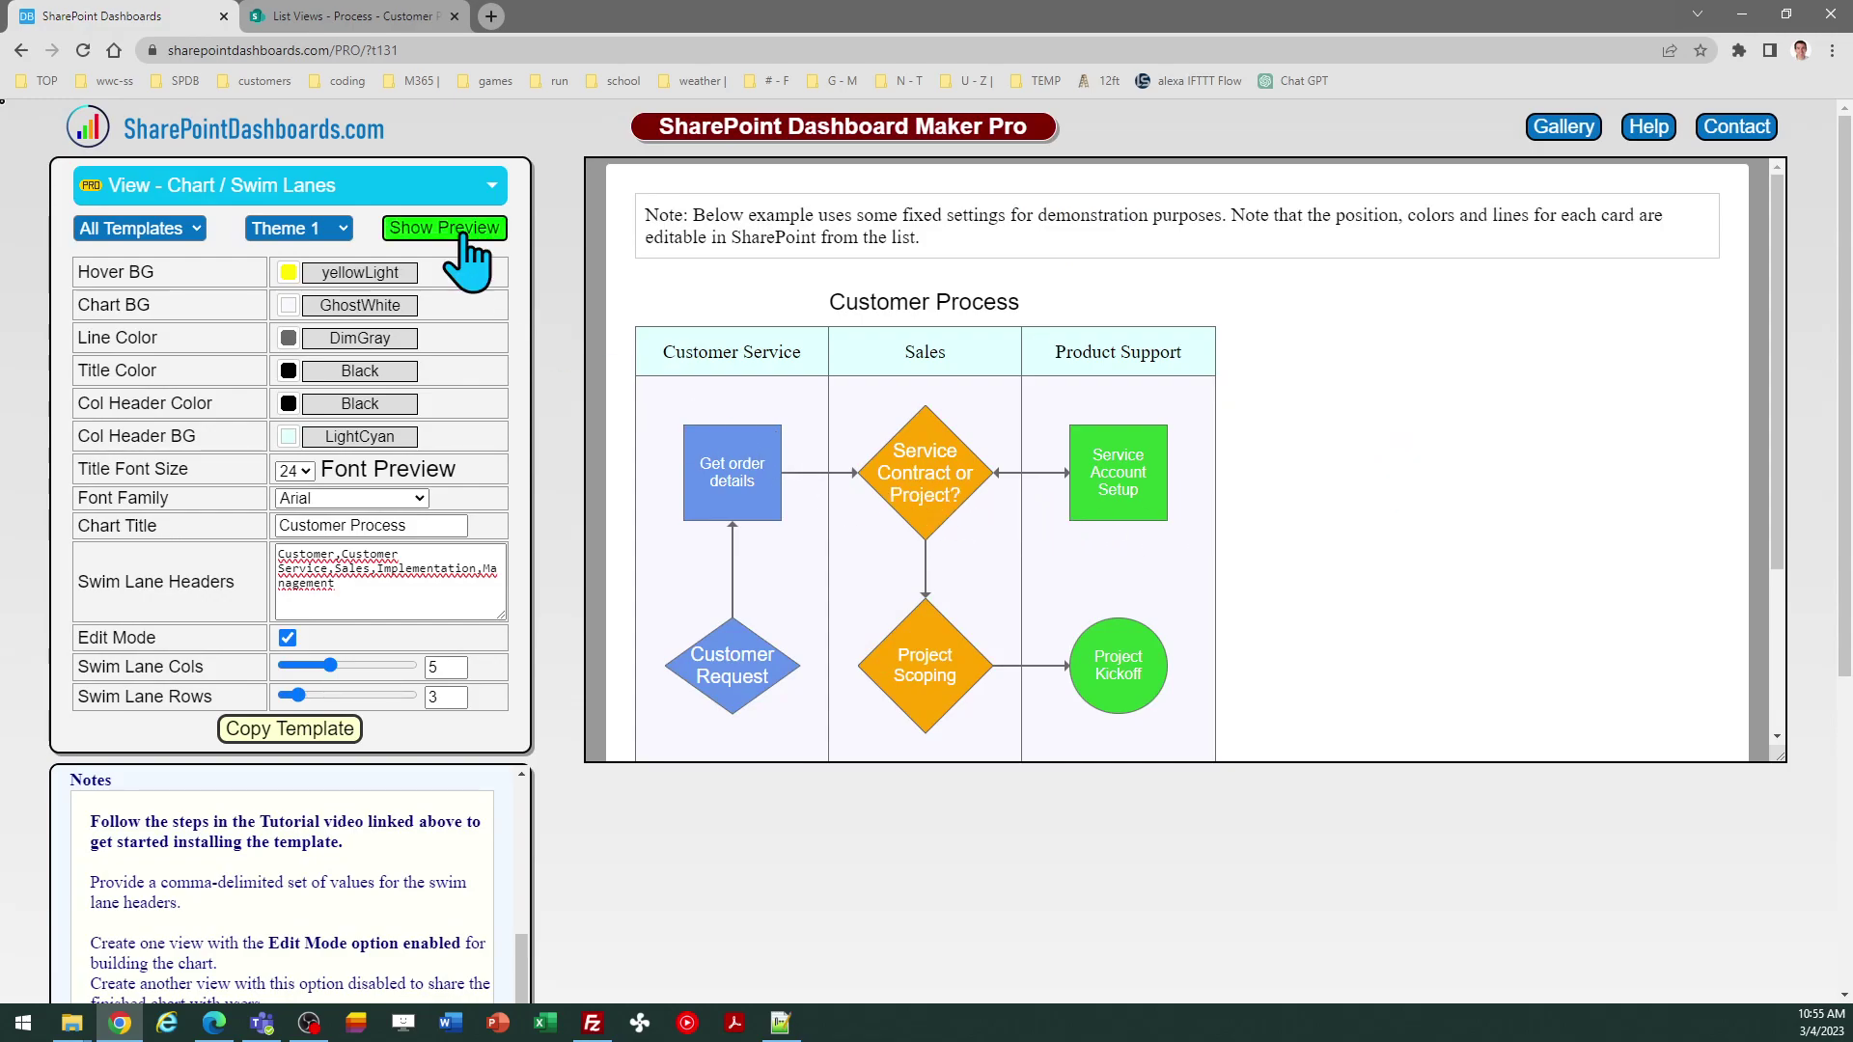
{"action": "left_click", "coordinate": [372, 19]}
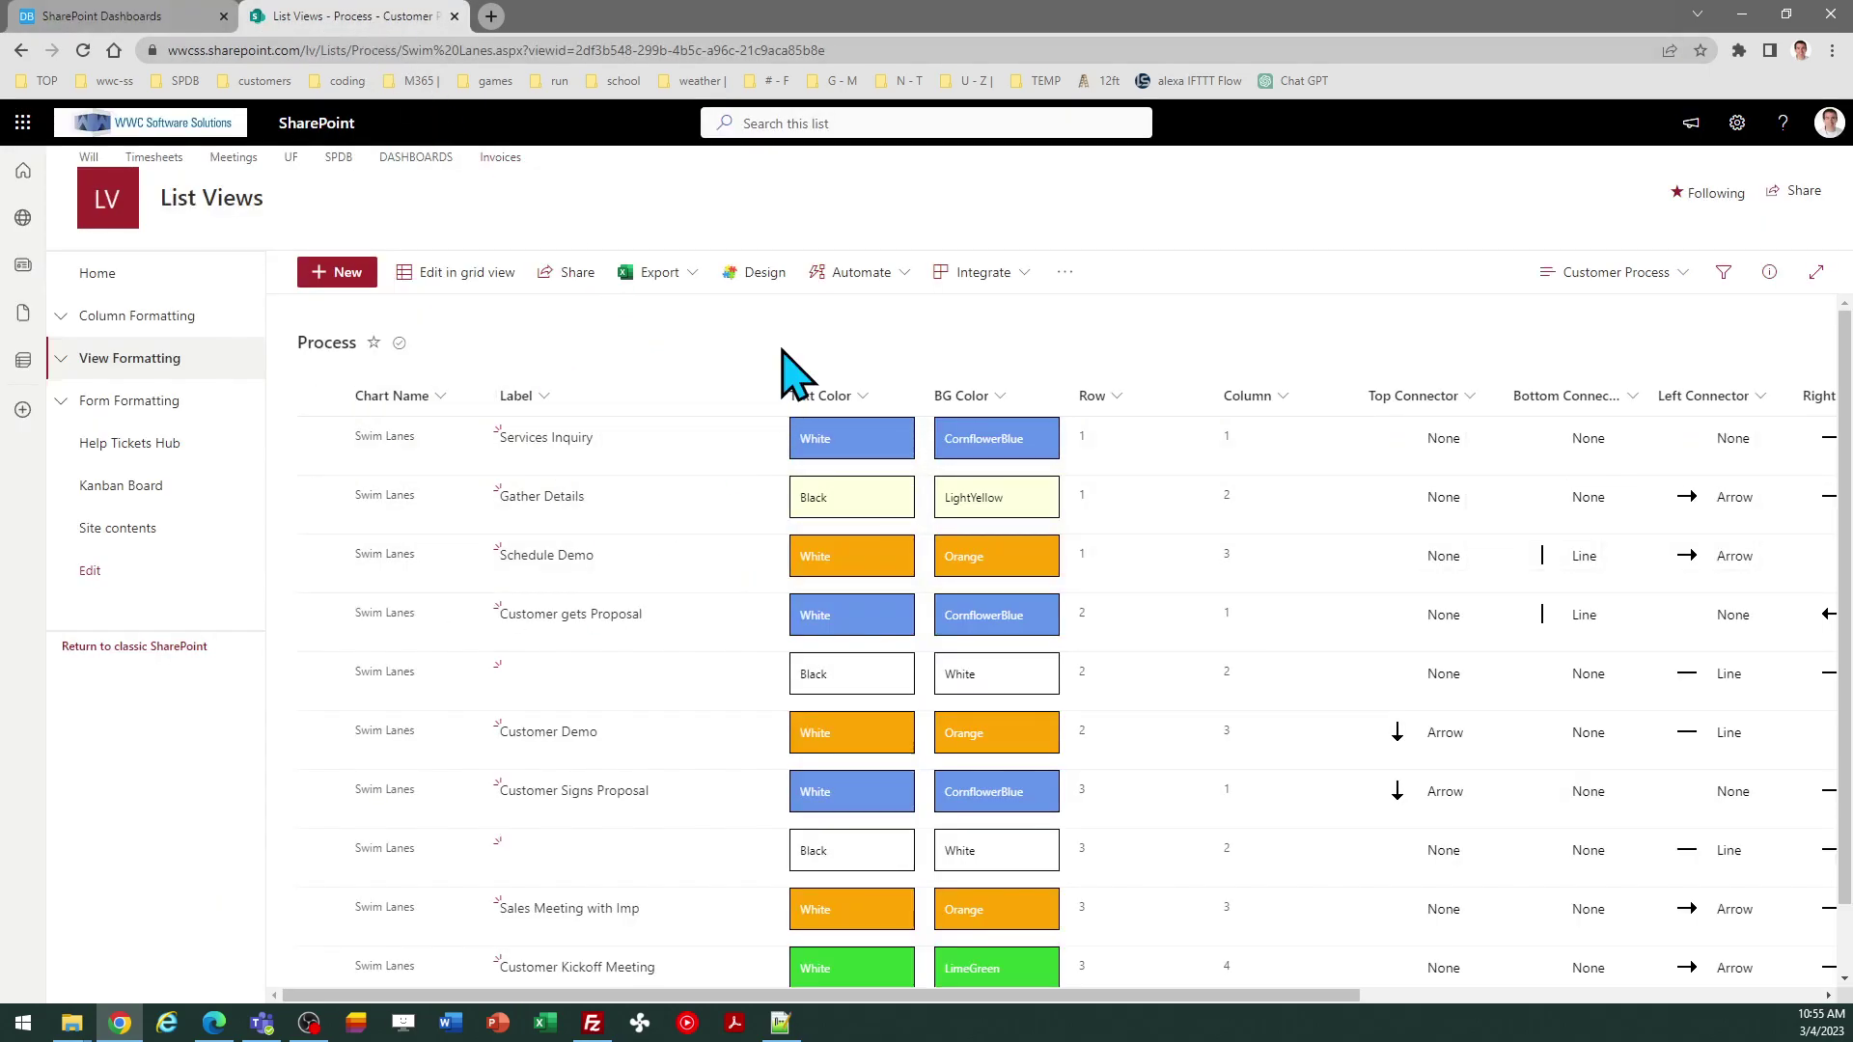
Replace the Customer Process view's formatting JSON with the copied swim lane template and save it
{"action": "left_click", "coordinate": [1577, 275]}
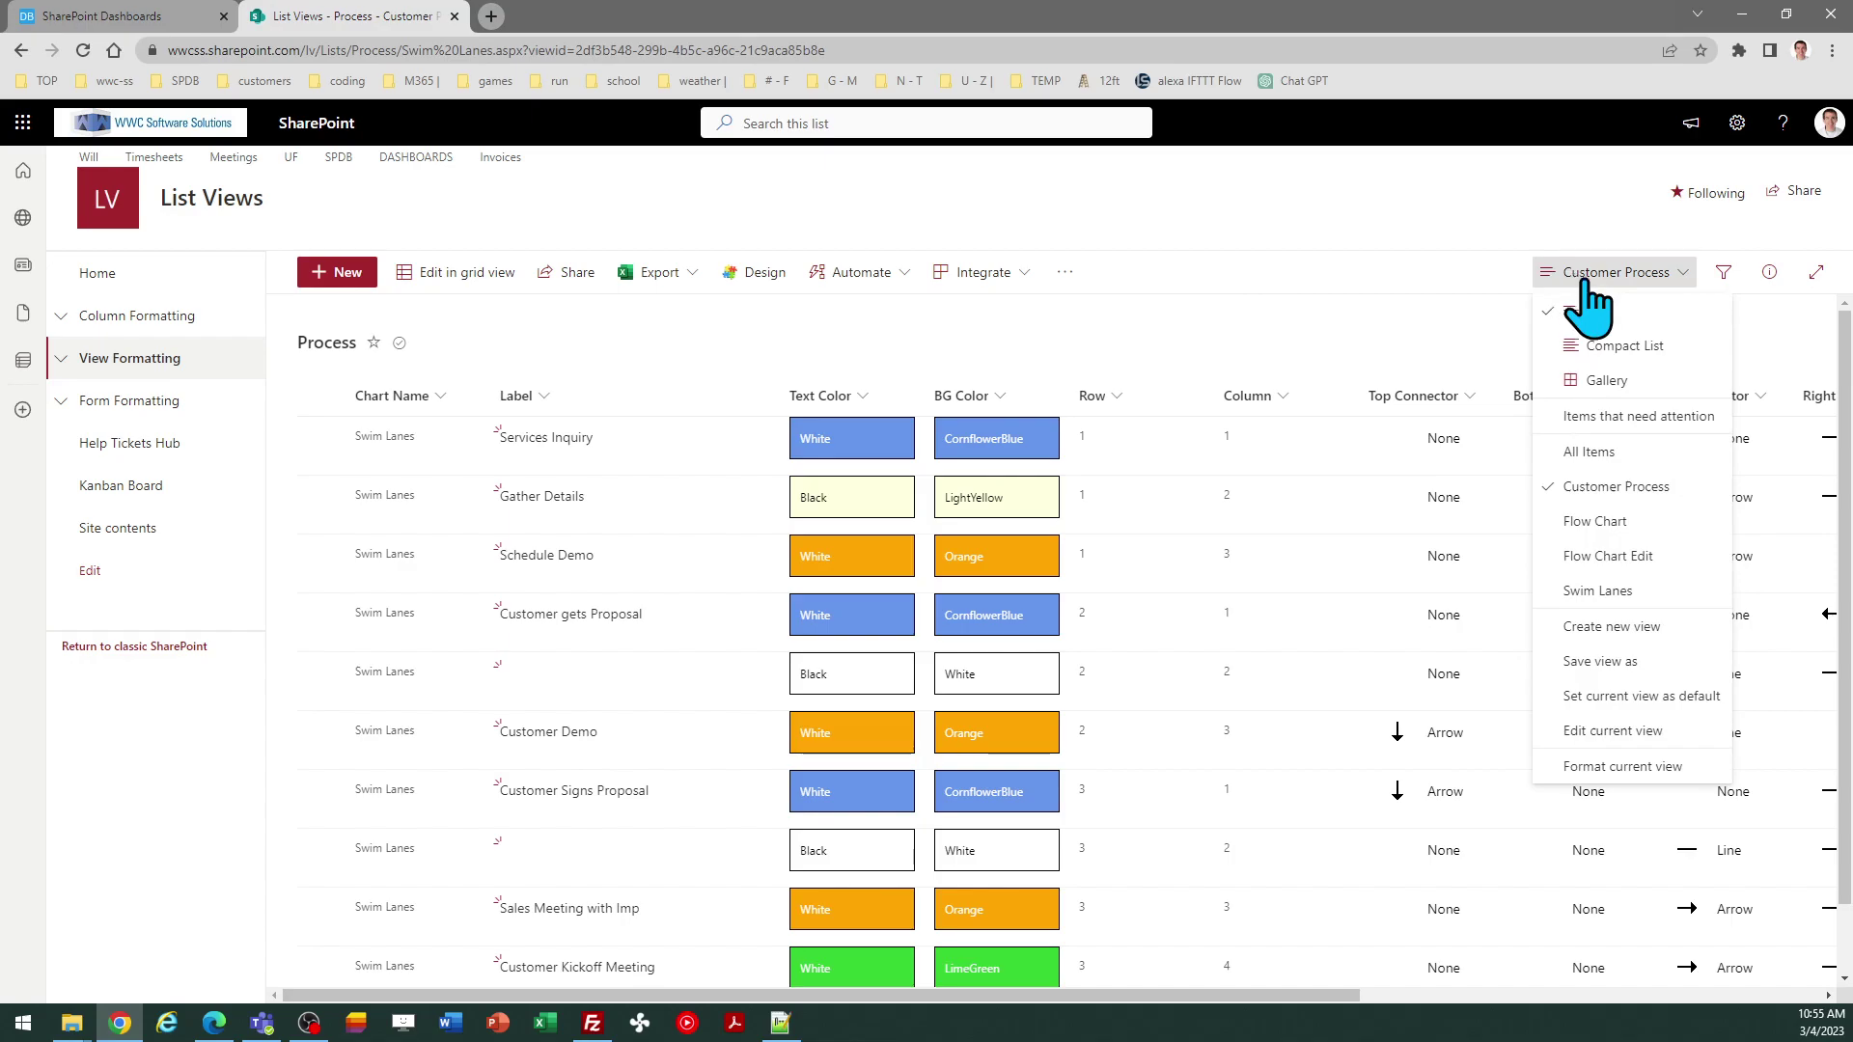
{"action": "left_click", "coordinate": [1642, 765]}
{"action": "left_click", "coordinate": [1395, 931]}
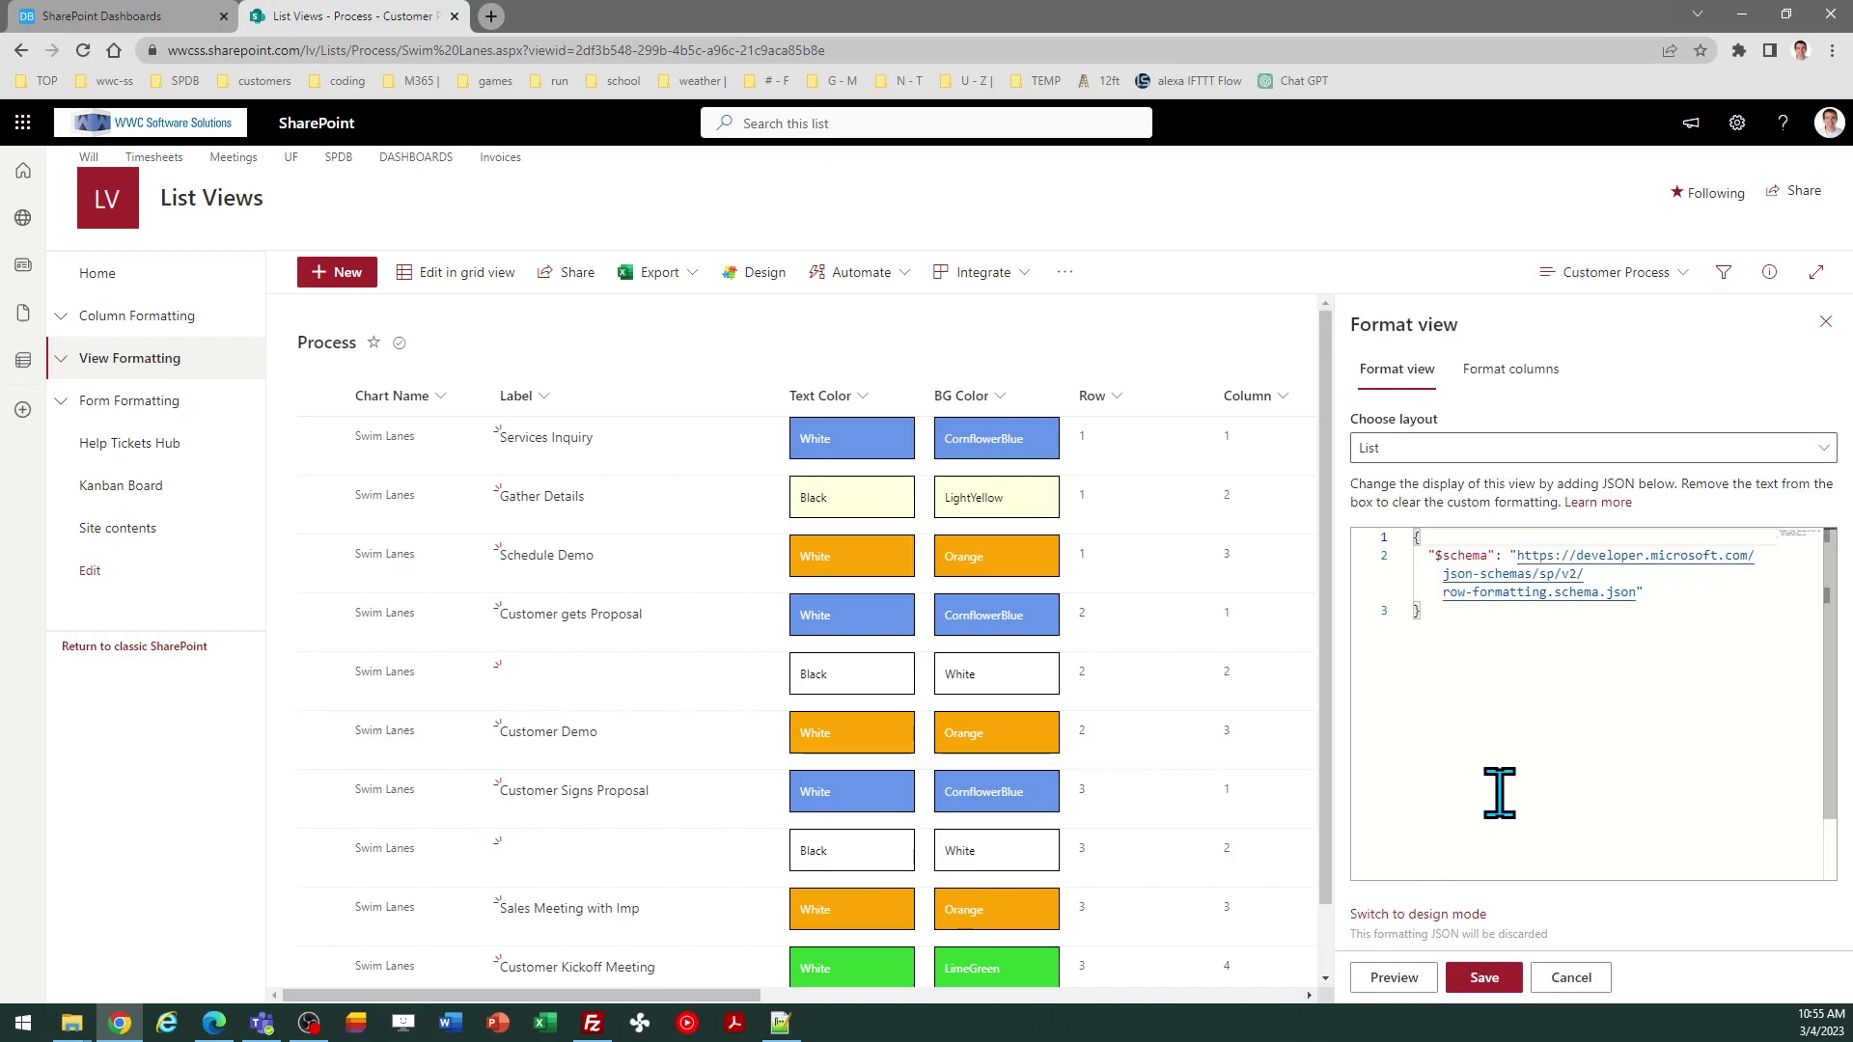
{"action": "key", "text": "ctrl+a"}
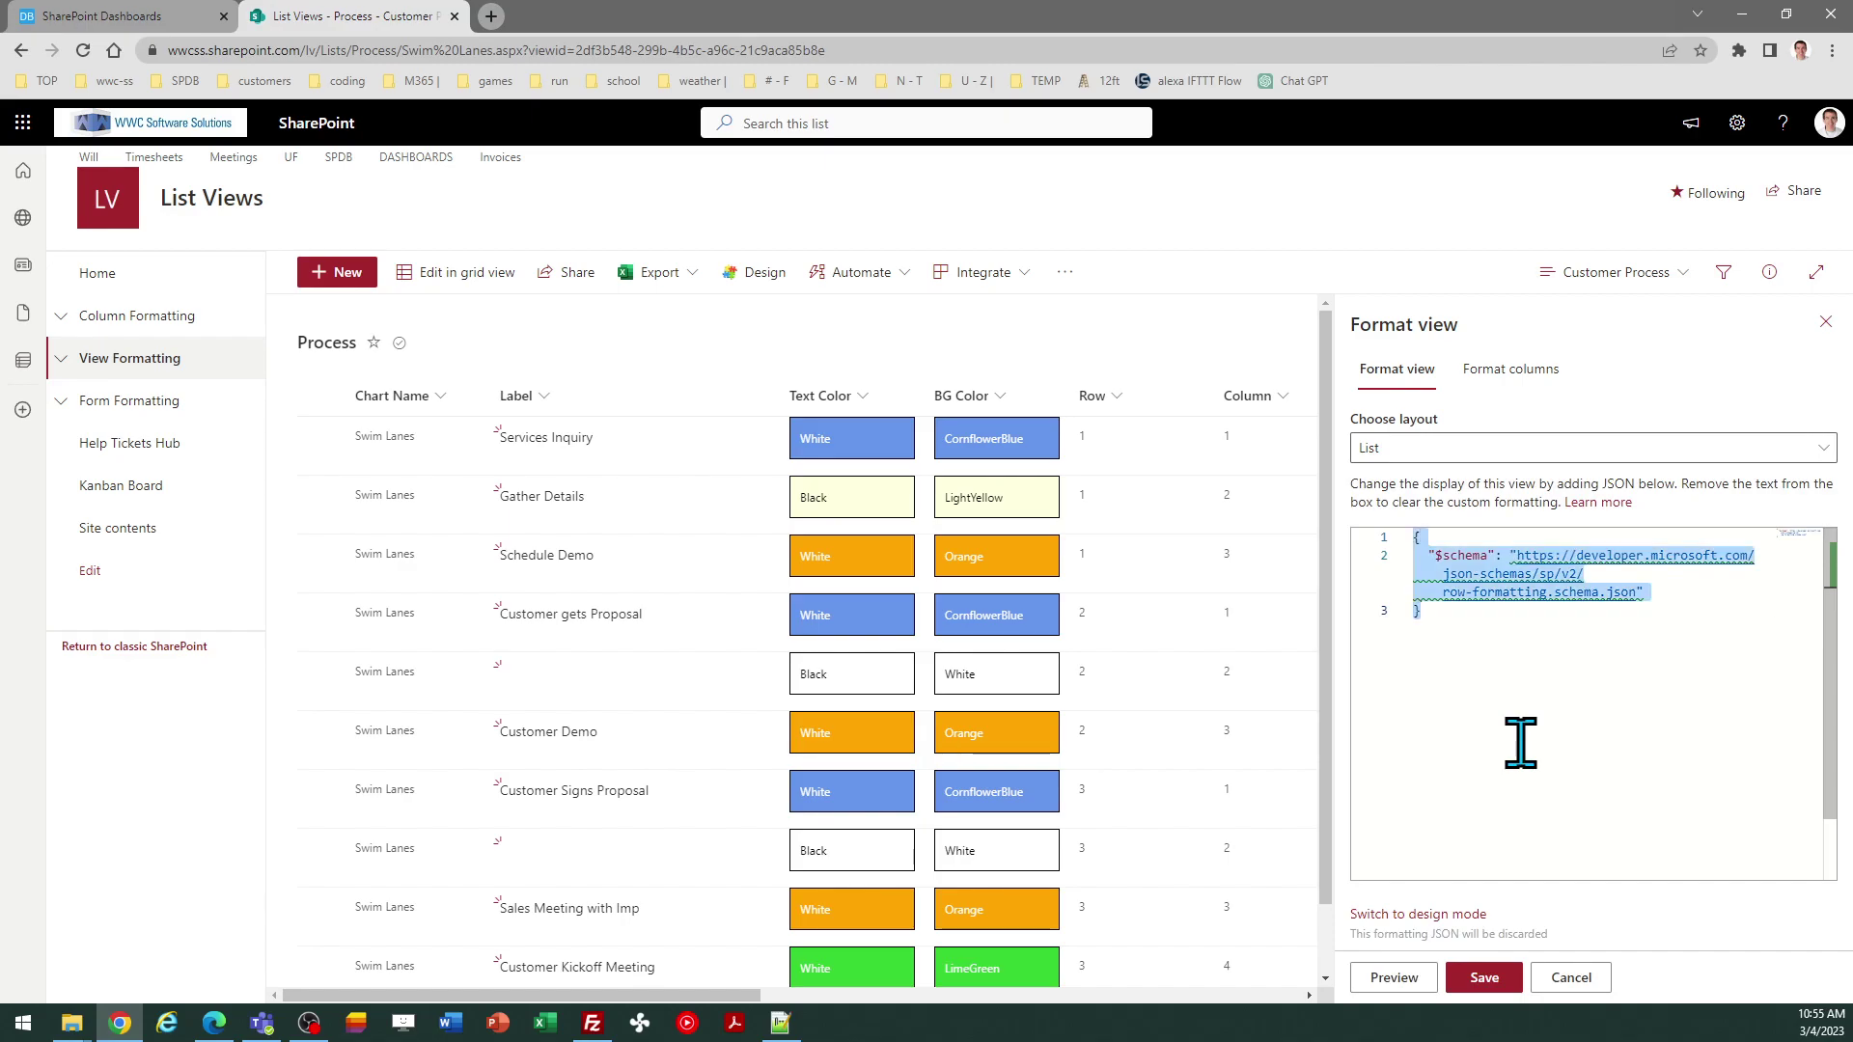
{"action": "key", "text": "ctrl+v"}
{"action": "left_click", "coordinate": [1486, 978]}
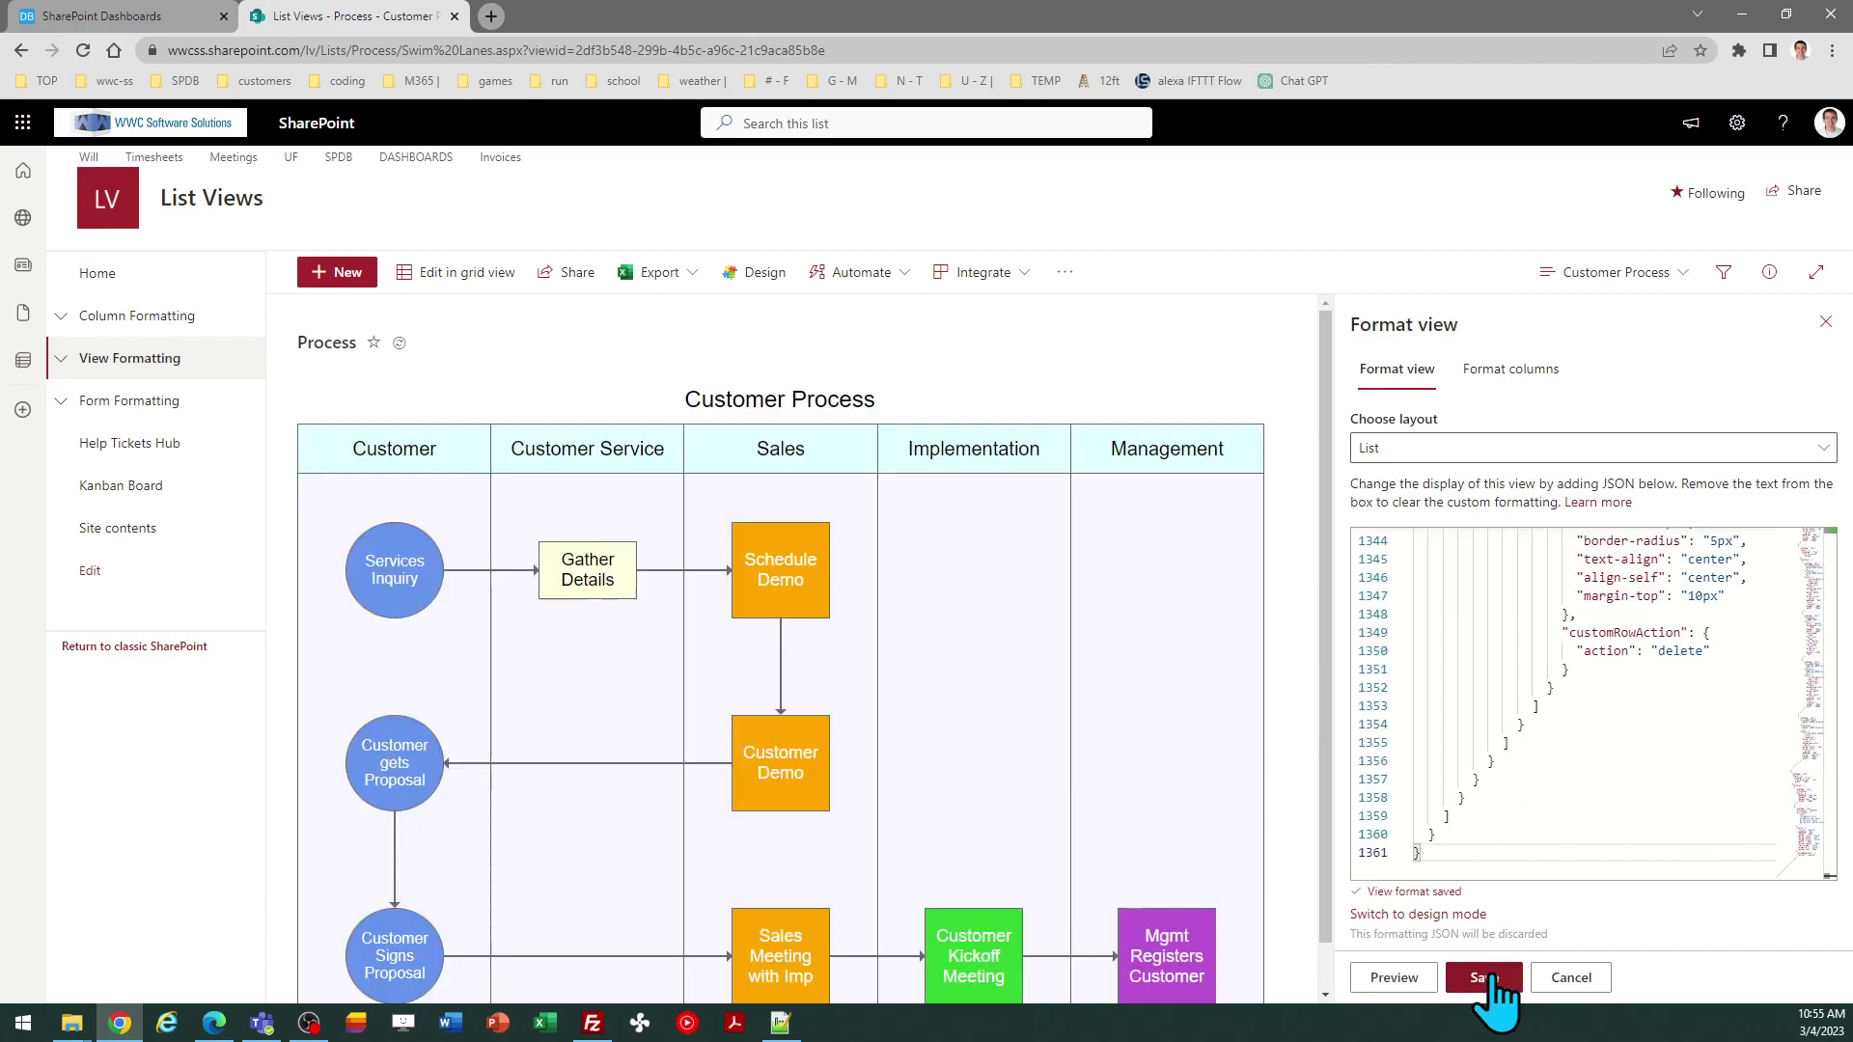
Close the Format view pane and inspect the Schedule Demo card's edit details
{"action": "left_click", "coordinate": [1825, 323]}
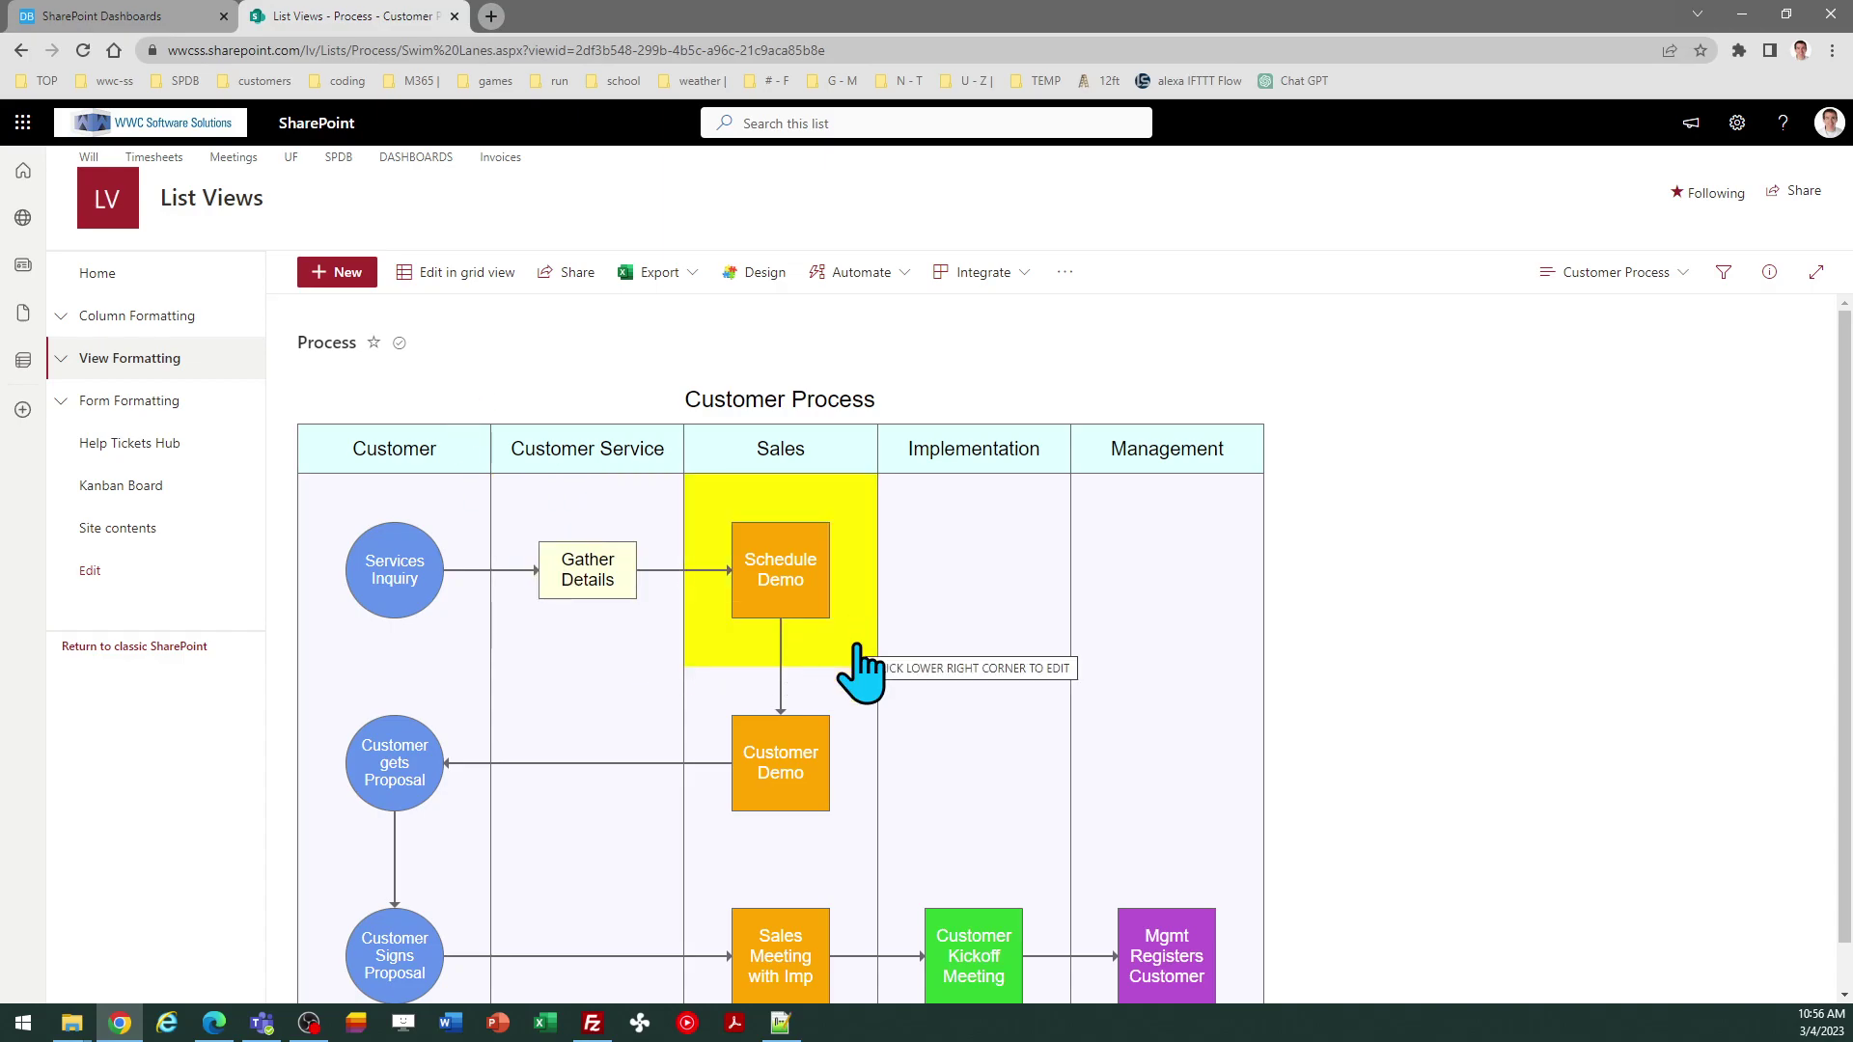
{"action": "left_click", "coordinate": [847, 656]}
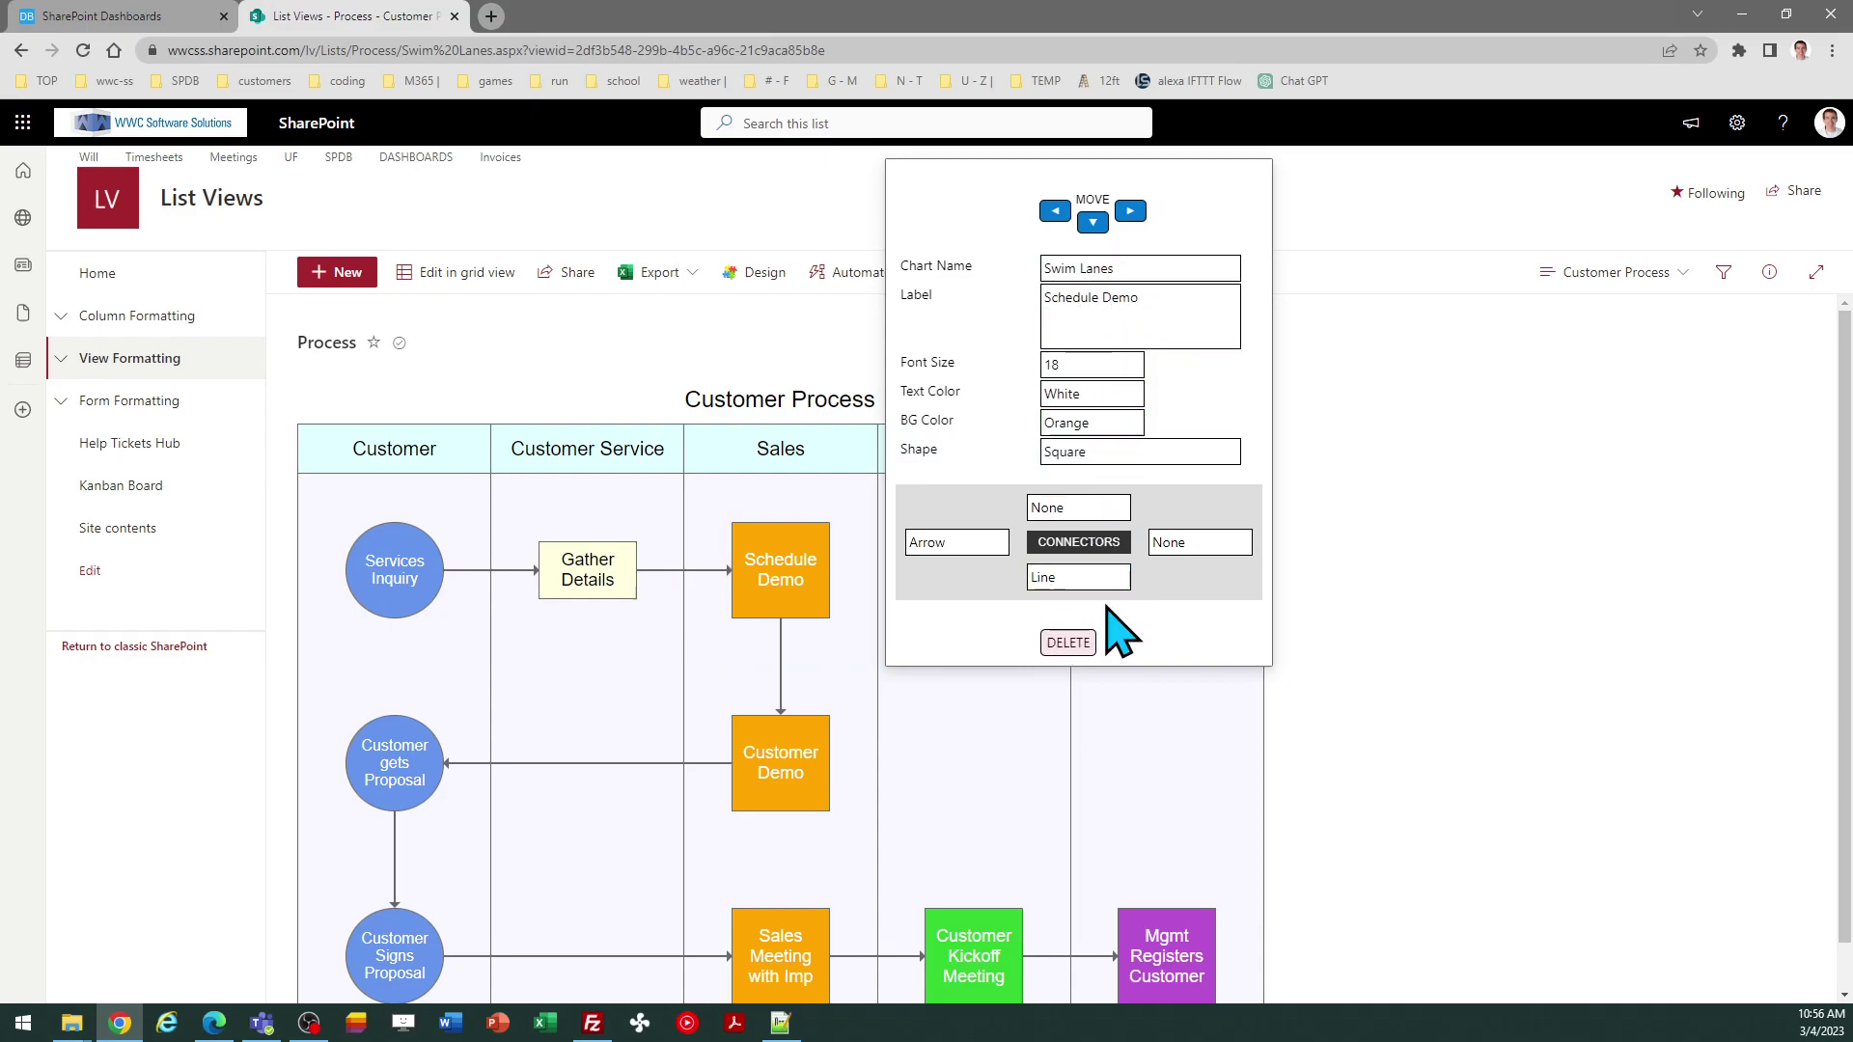
{"action": "left_click", "coordinate": [1419, 595]}
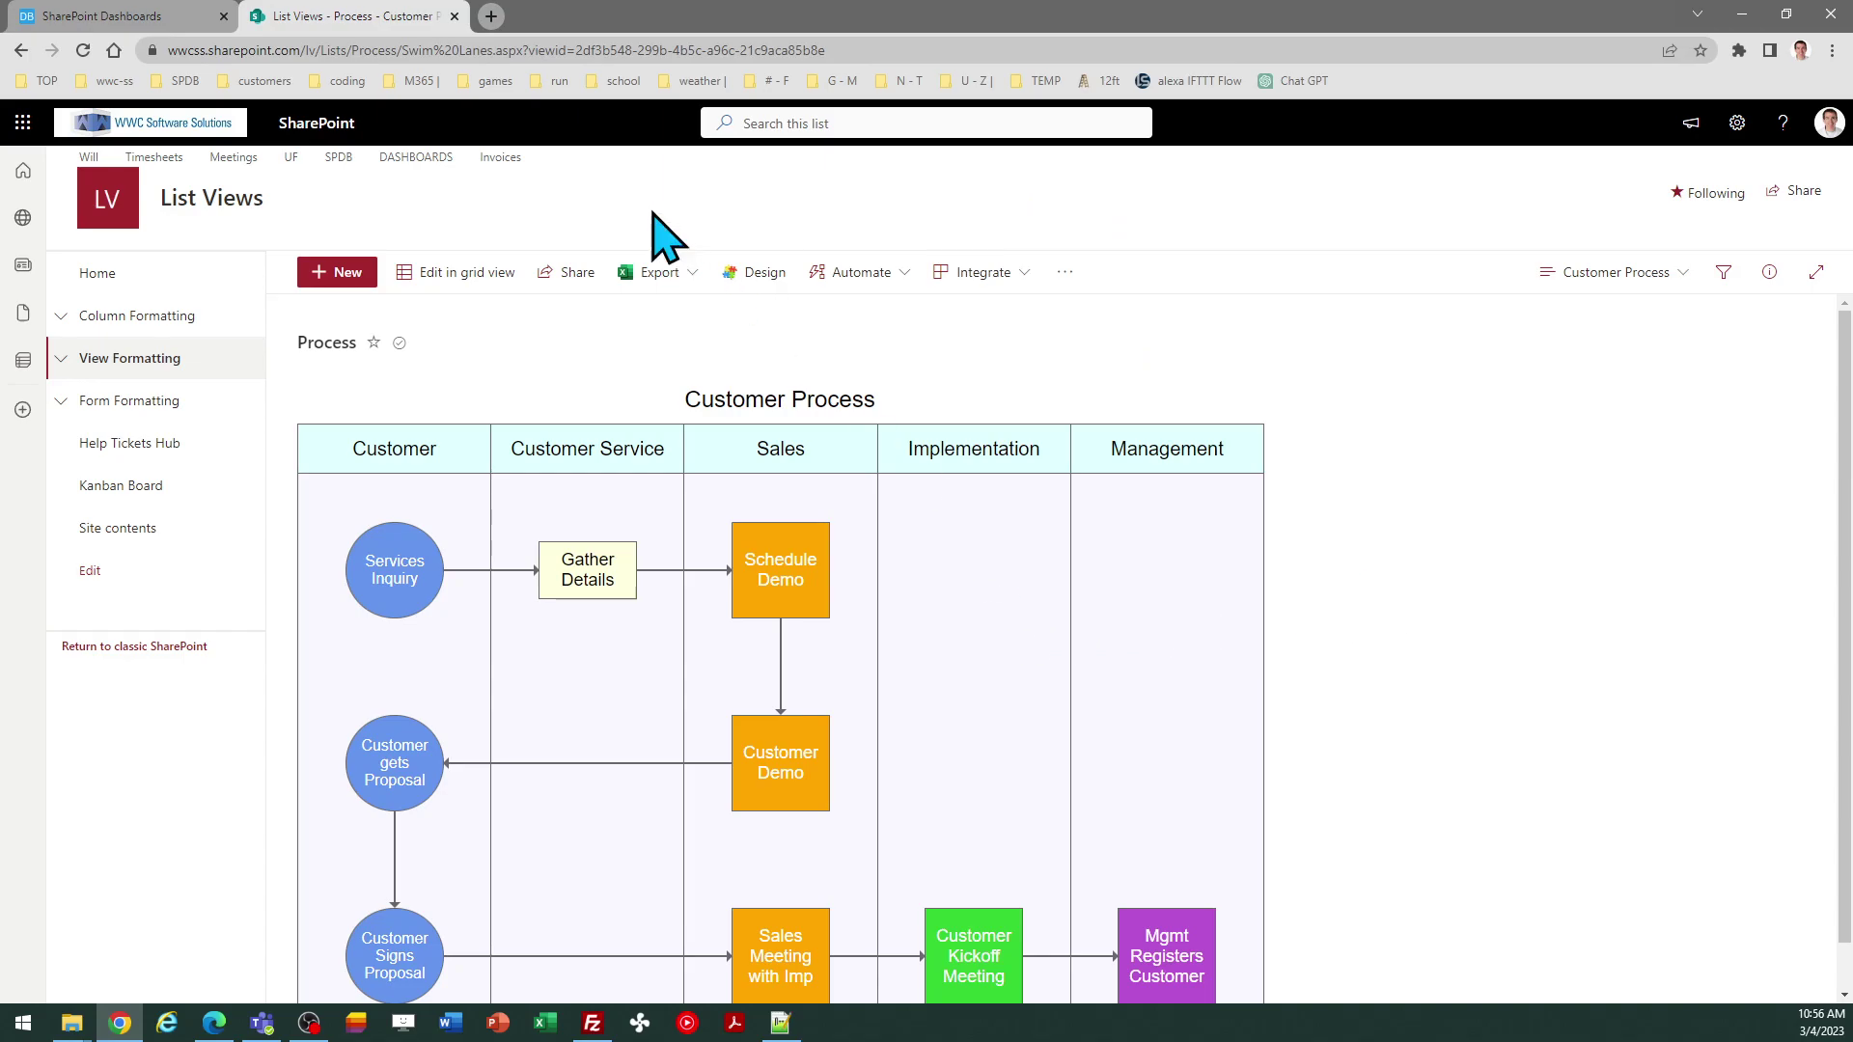
Toggle the template's Edit Mode off and back on, then return to the swim lane view
{"action": "left_click", "coordinate": [123, 16]}
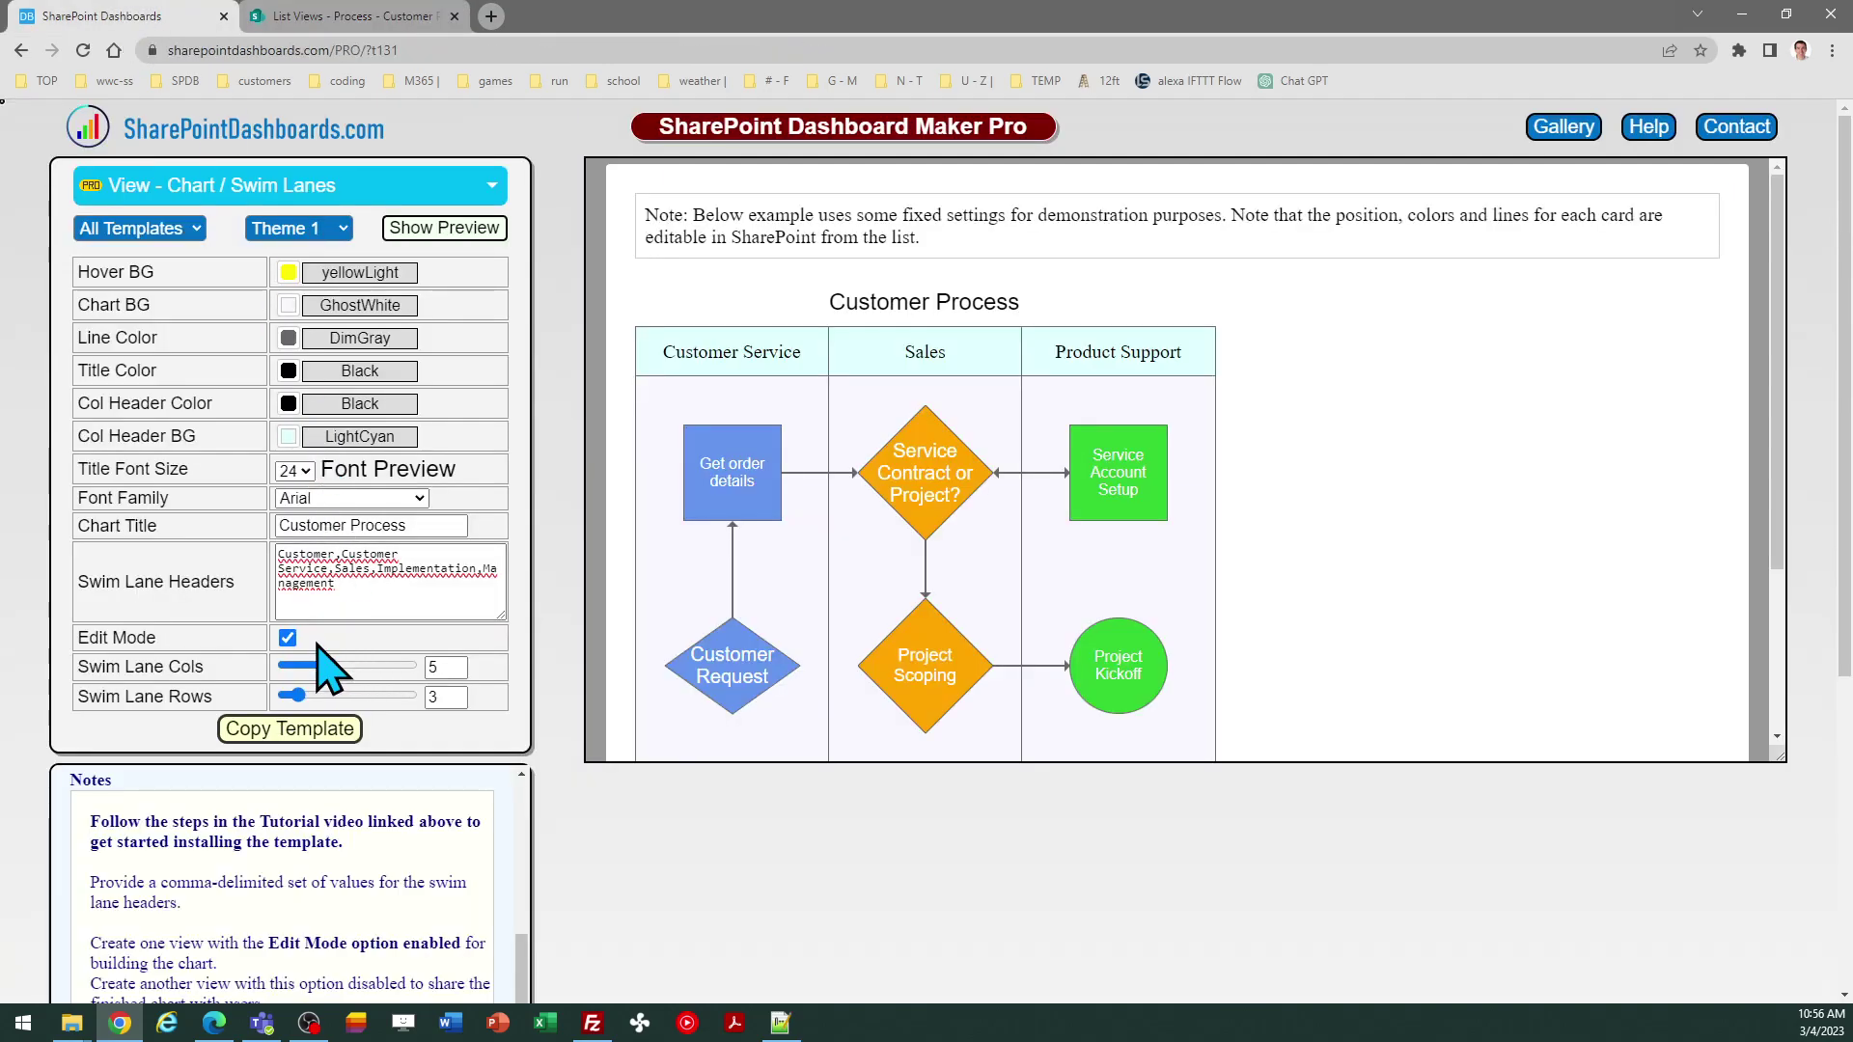
{"action": "left_click", "coordinate": [288, 638]}
{"action": "left_click", "coordinate": [288, 639]}
{"action": "left_click", "coordinate": [374, 16]}
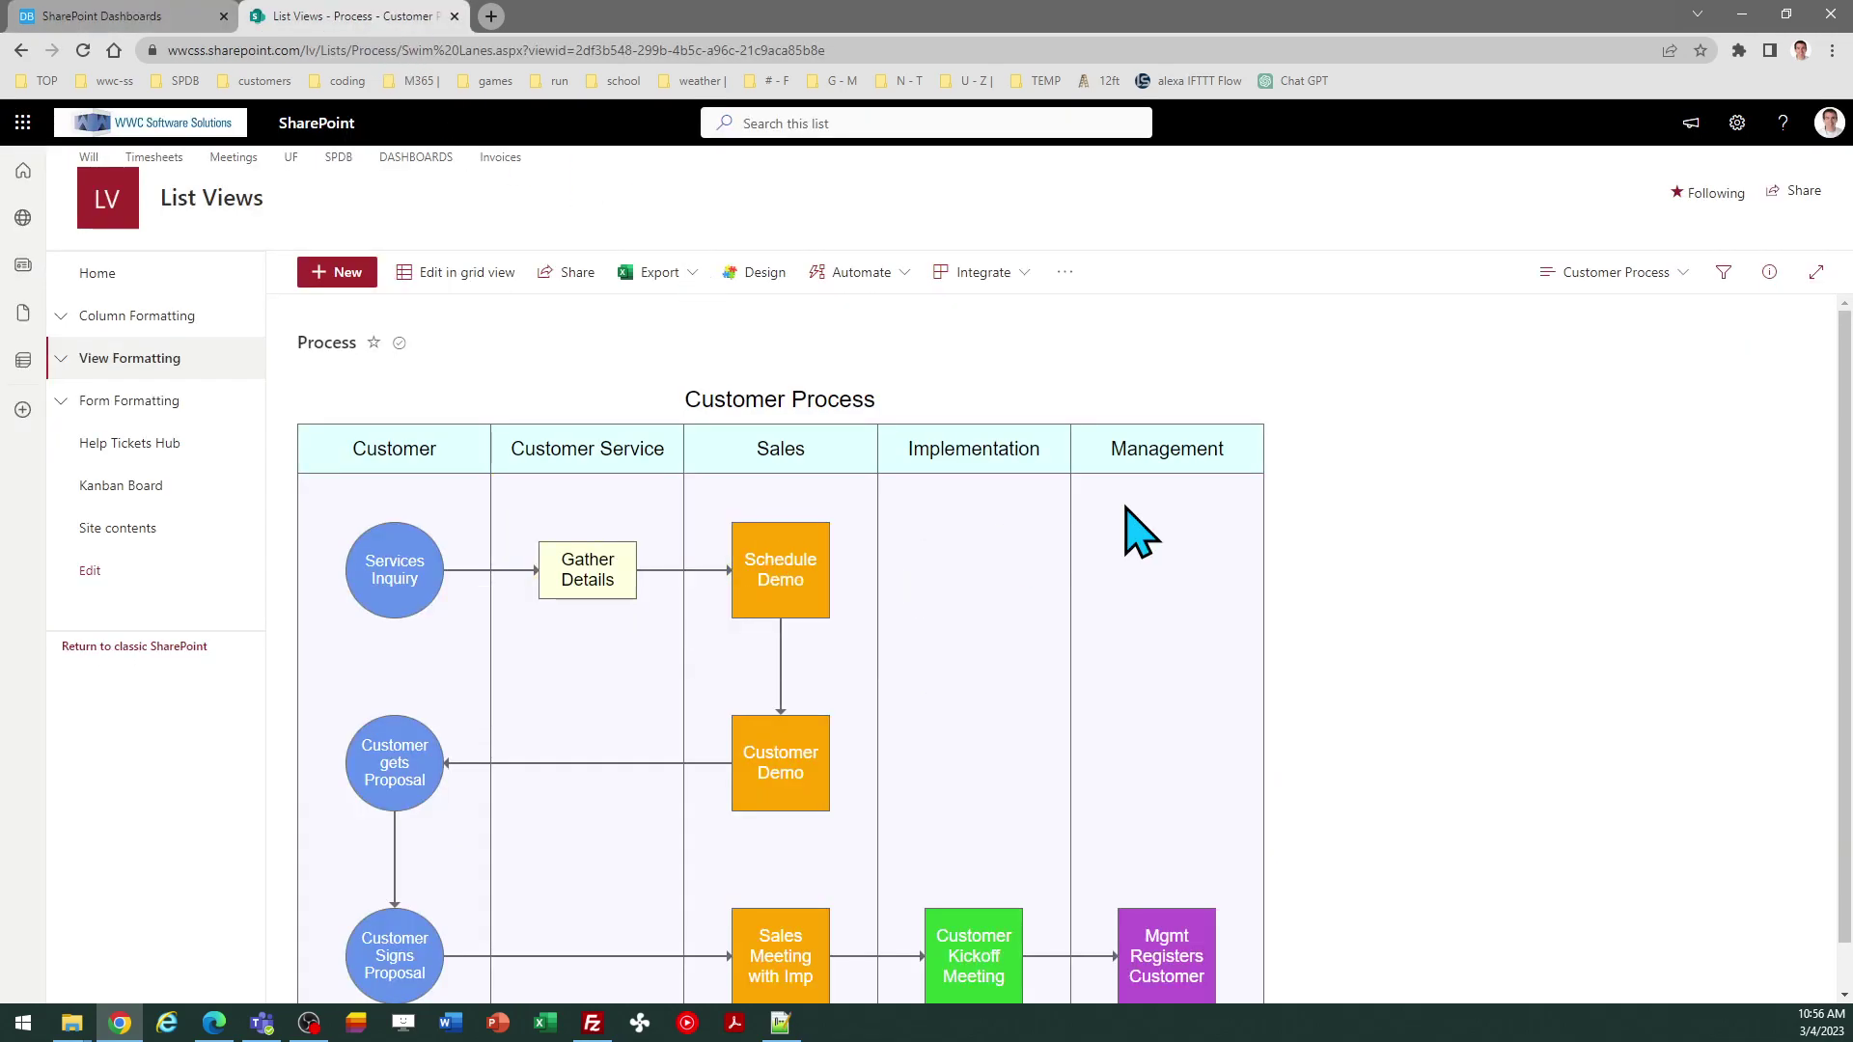
{"action": "scroll", "coordinate": [1833, 498], "scroll_direction": "down", "scroll_amount": 1}
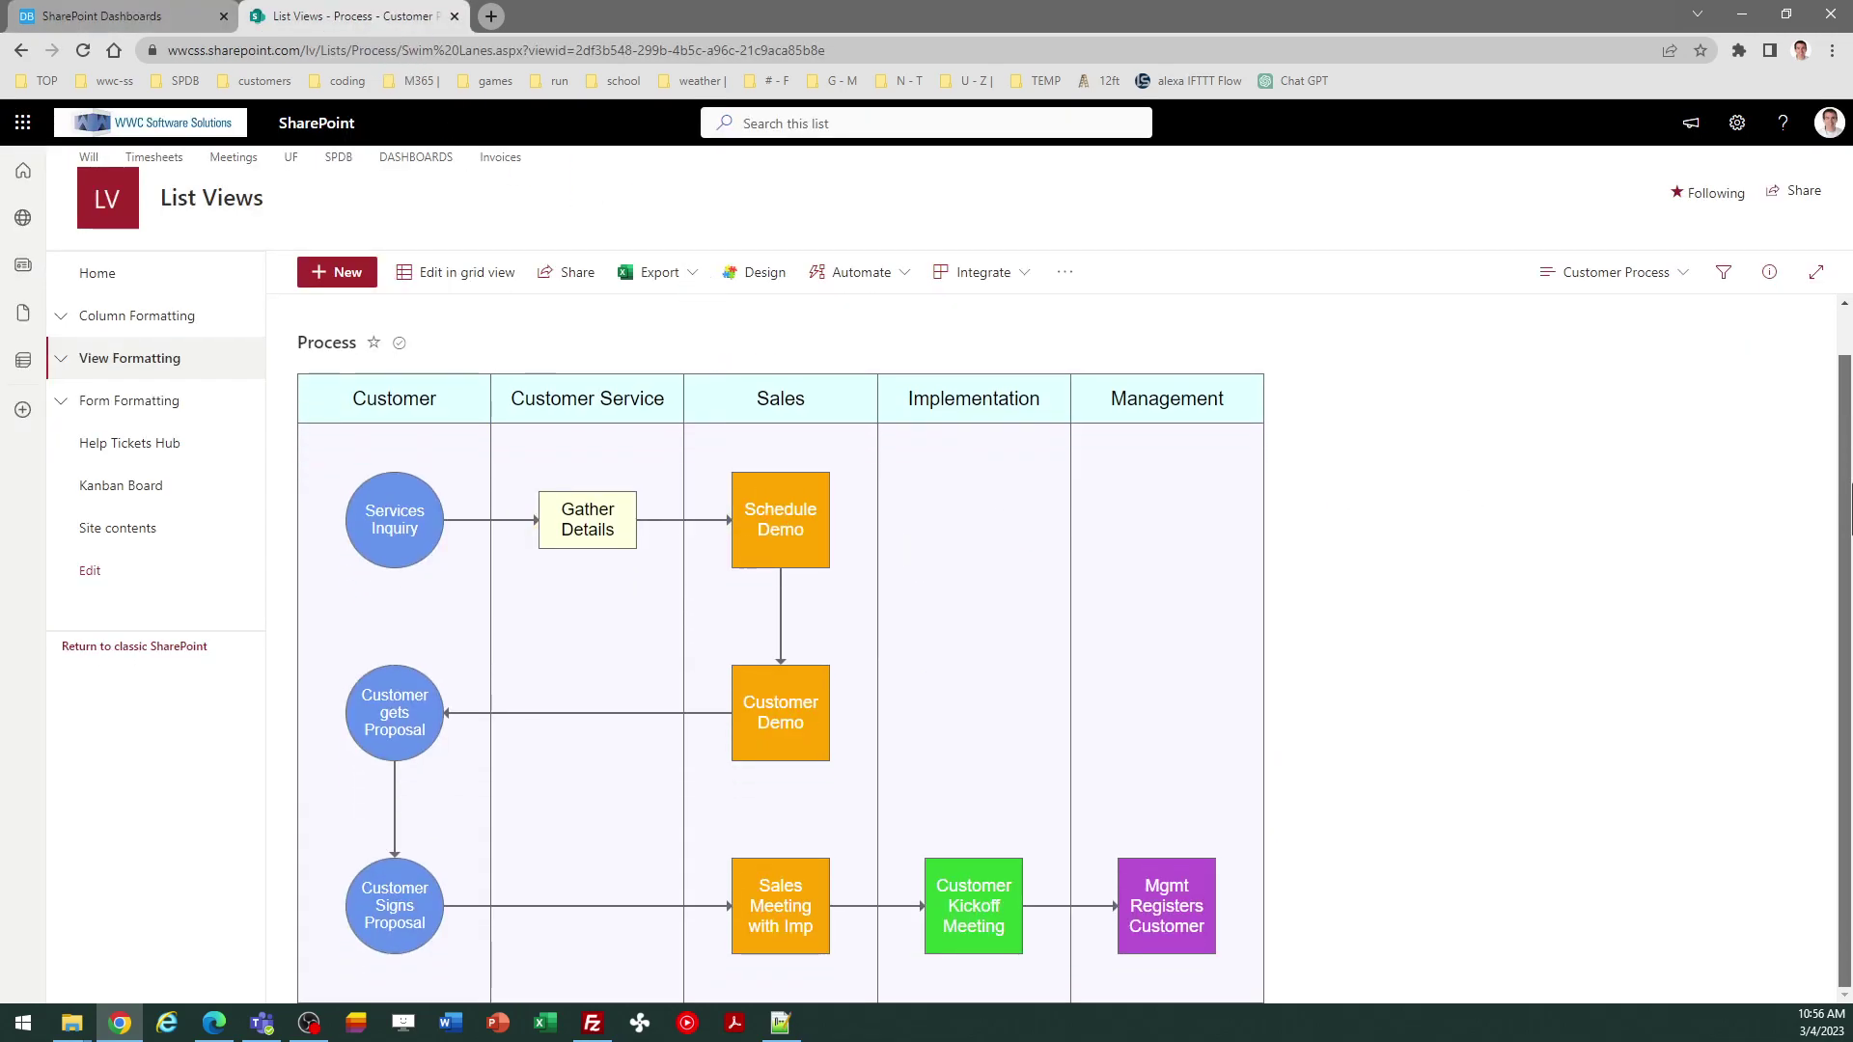
{"action": "scroll", "coordinate": [1840, 415], "scroll_direction": "up", "scroll_amount": 1}
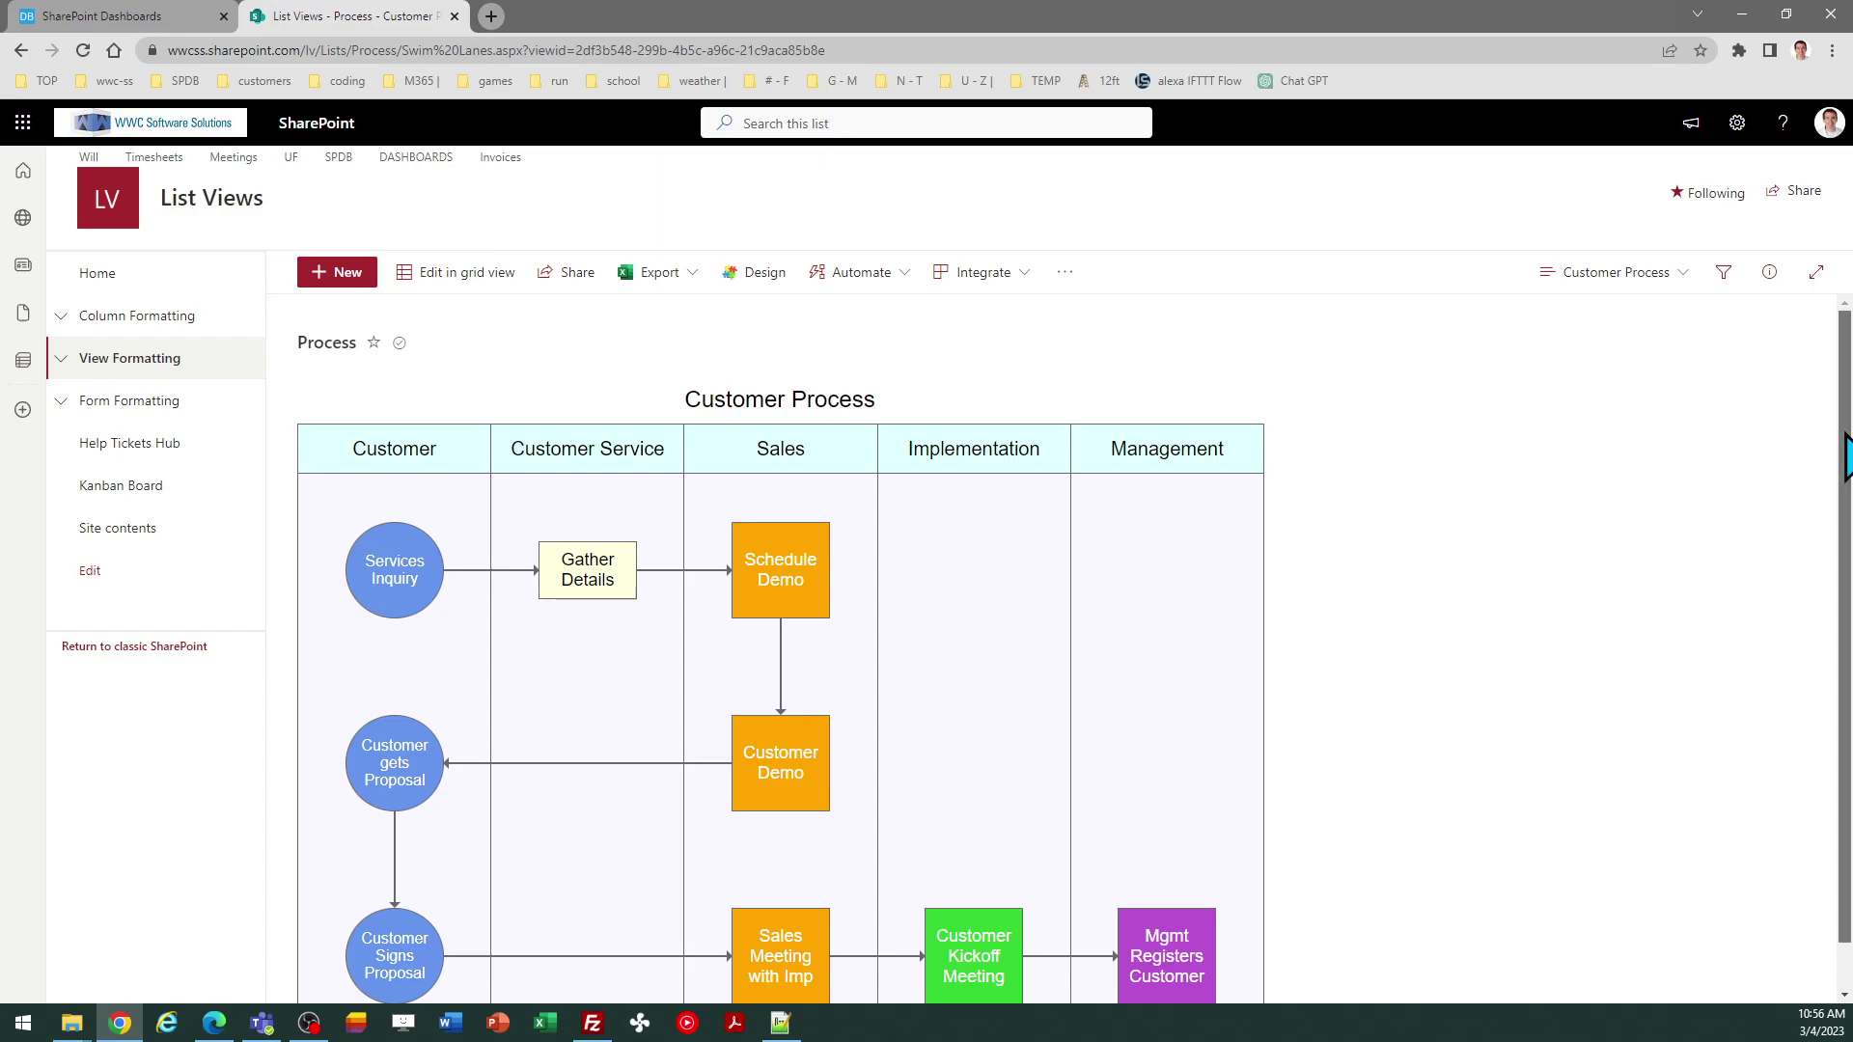
{"action": "scroll", "coordinate": [1847, 453], "scroll_direction": "down", "scroll_amount": 1}
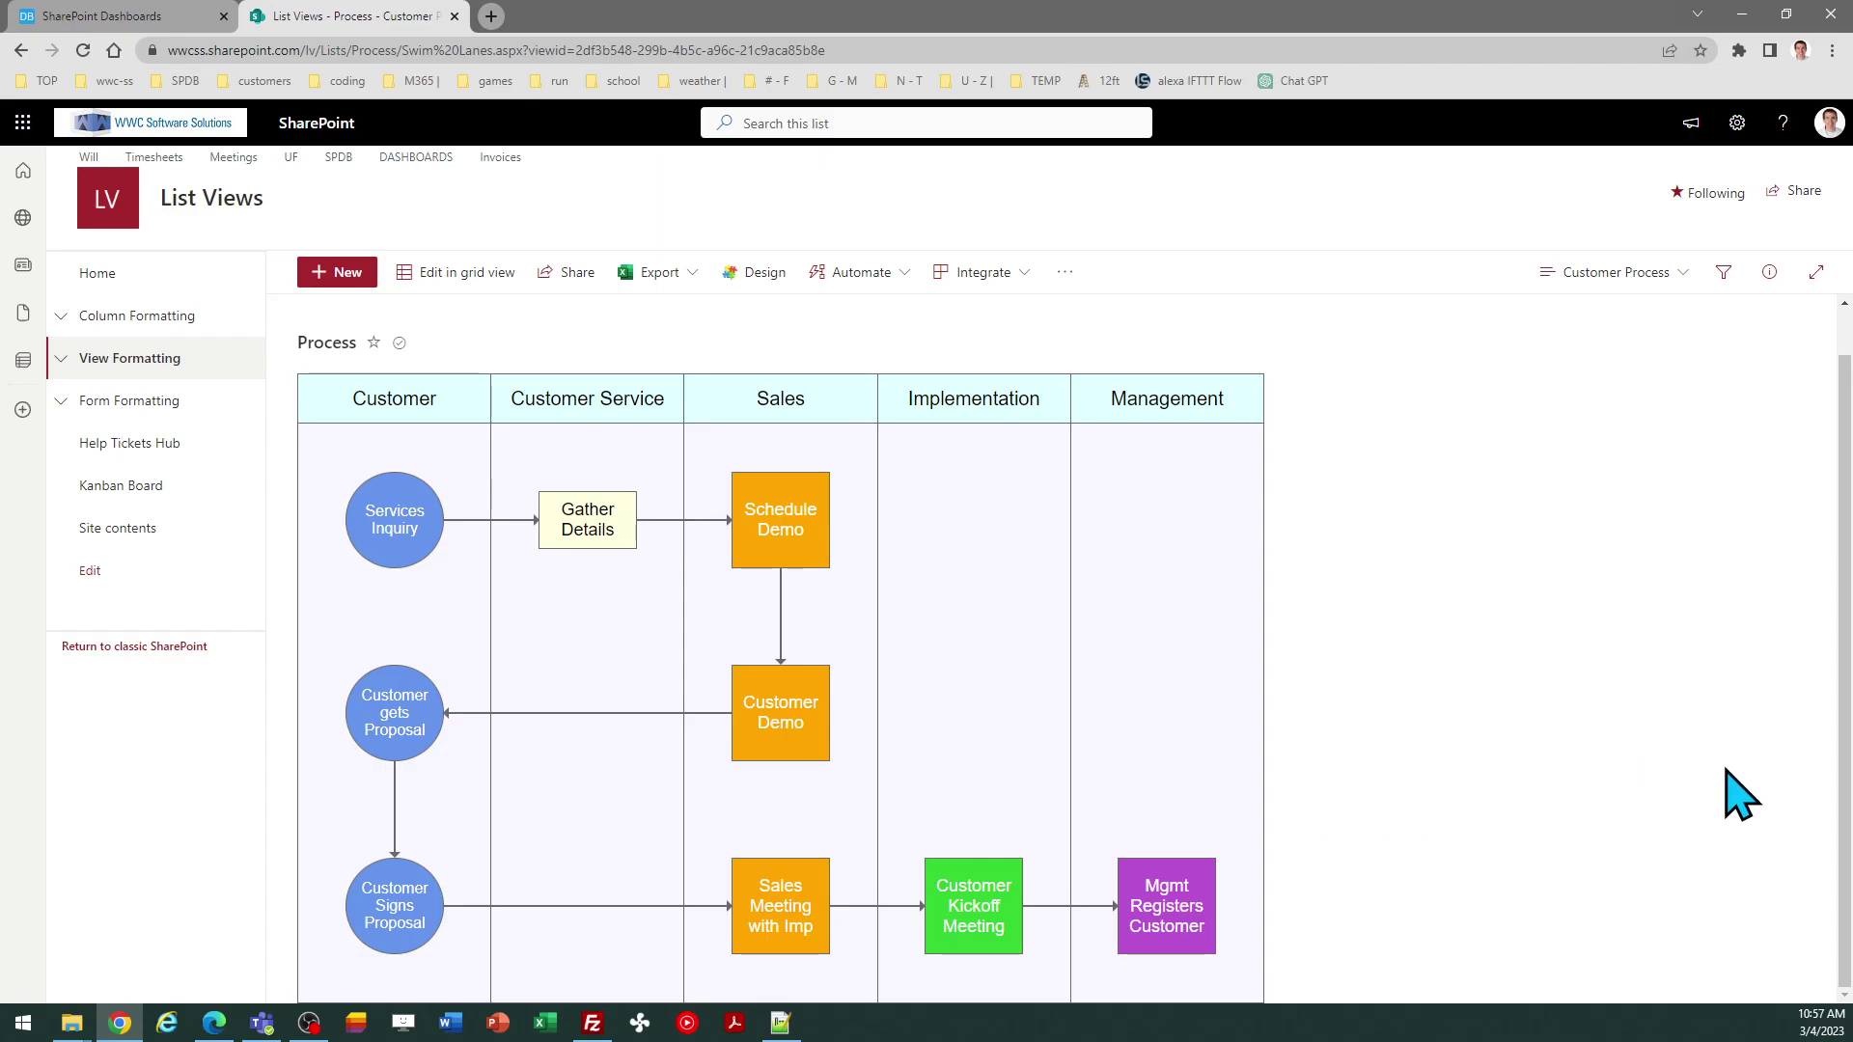
{"action": "left_click_drag", "start_coordinate": [1843, 830], "coordinate": [1845, 686]}
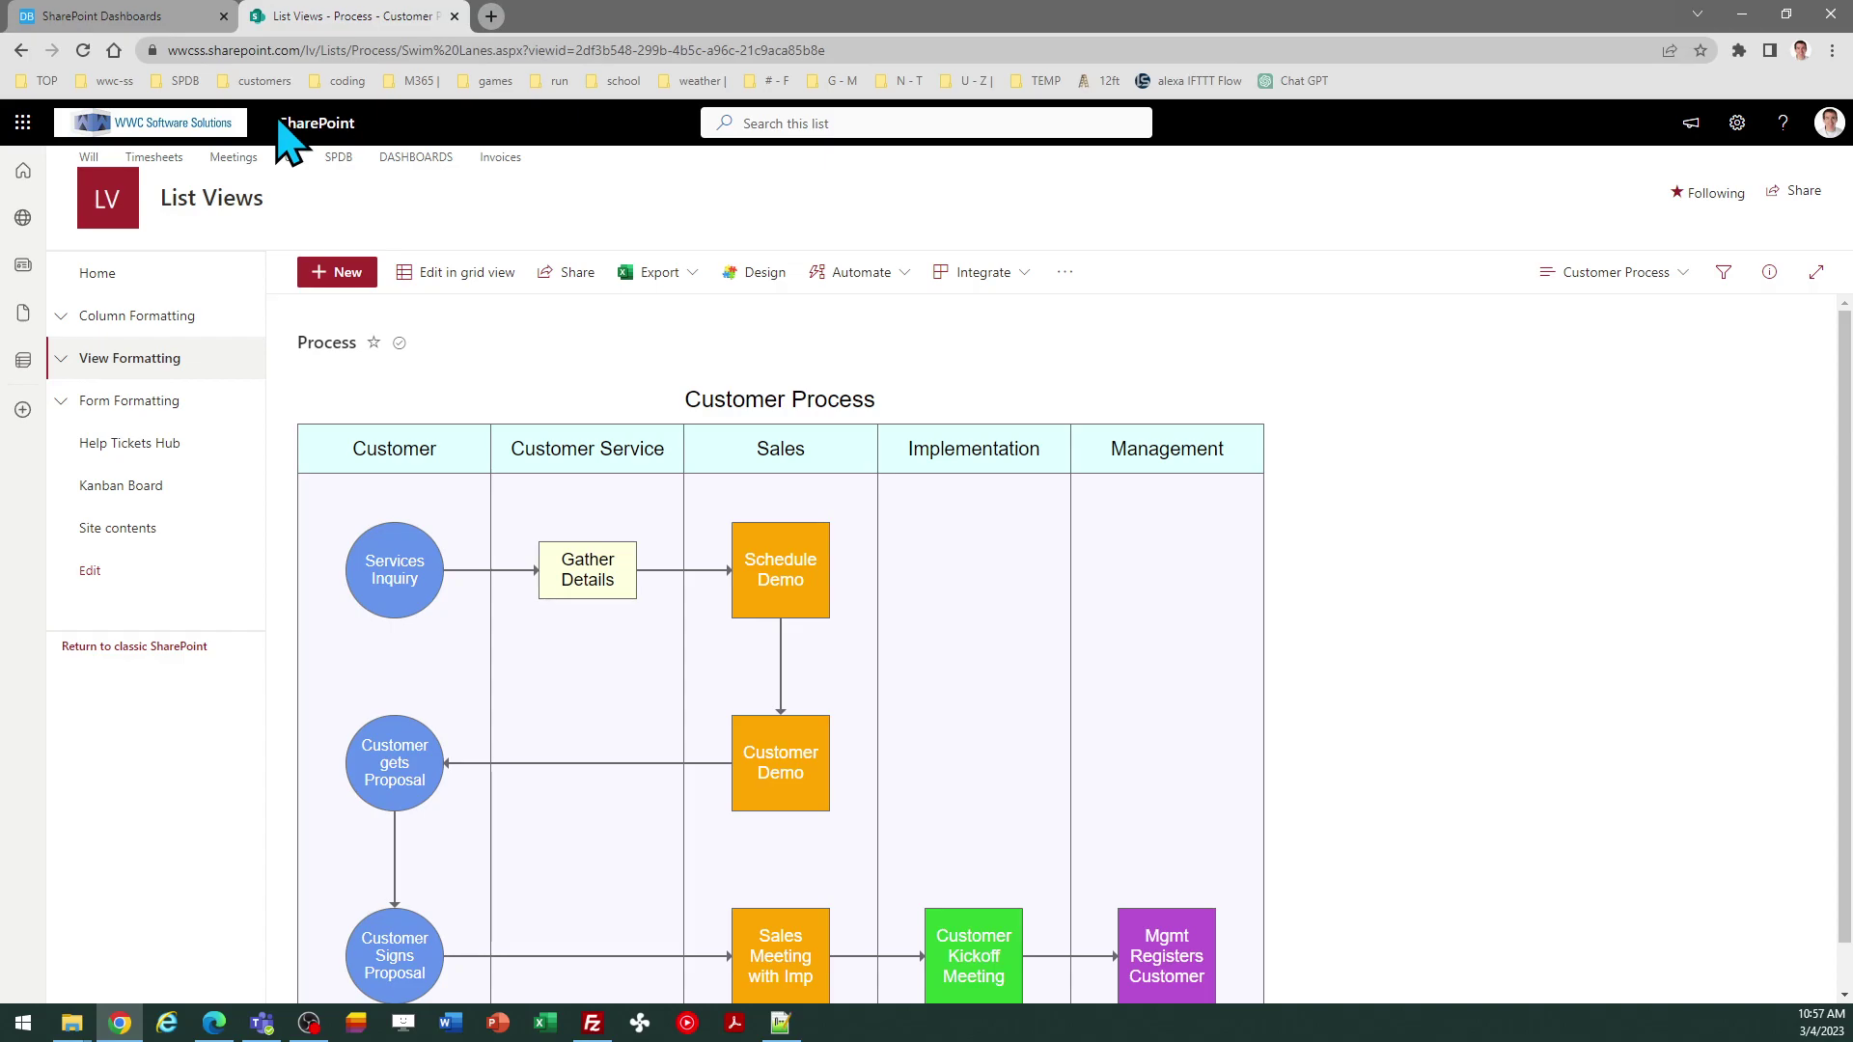
Return to the Dashboard Maker Pro tab showing the Customer Process swim lane settings
{"action": "left_click", "coordinate": [108, 15]}
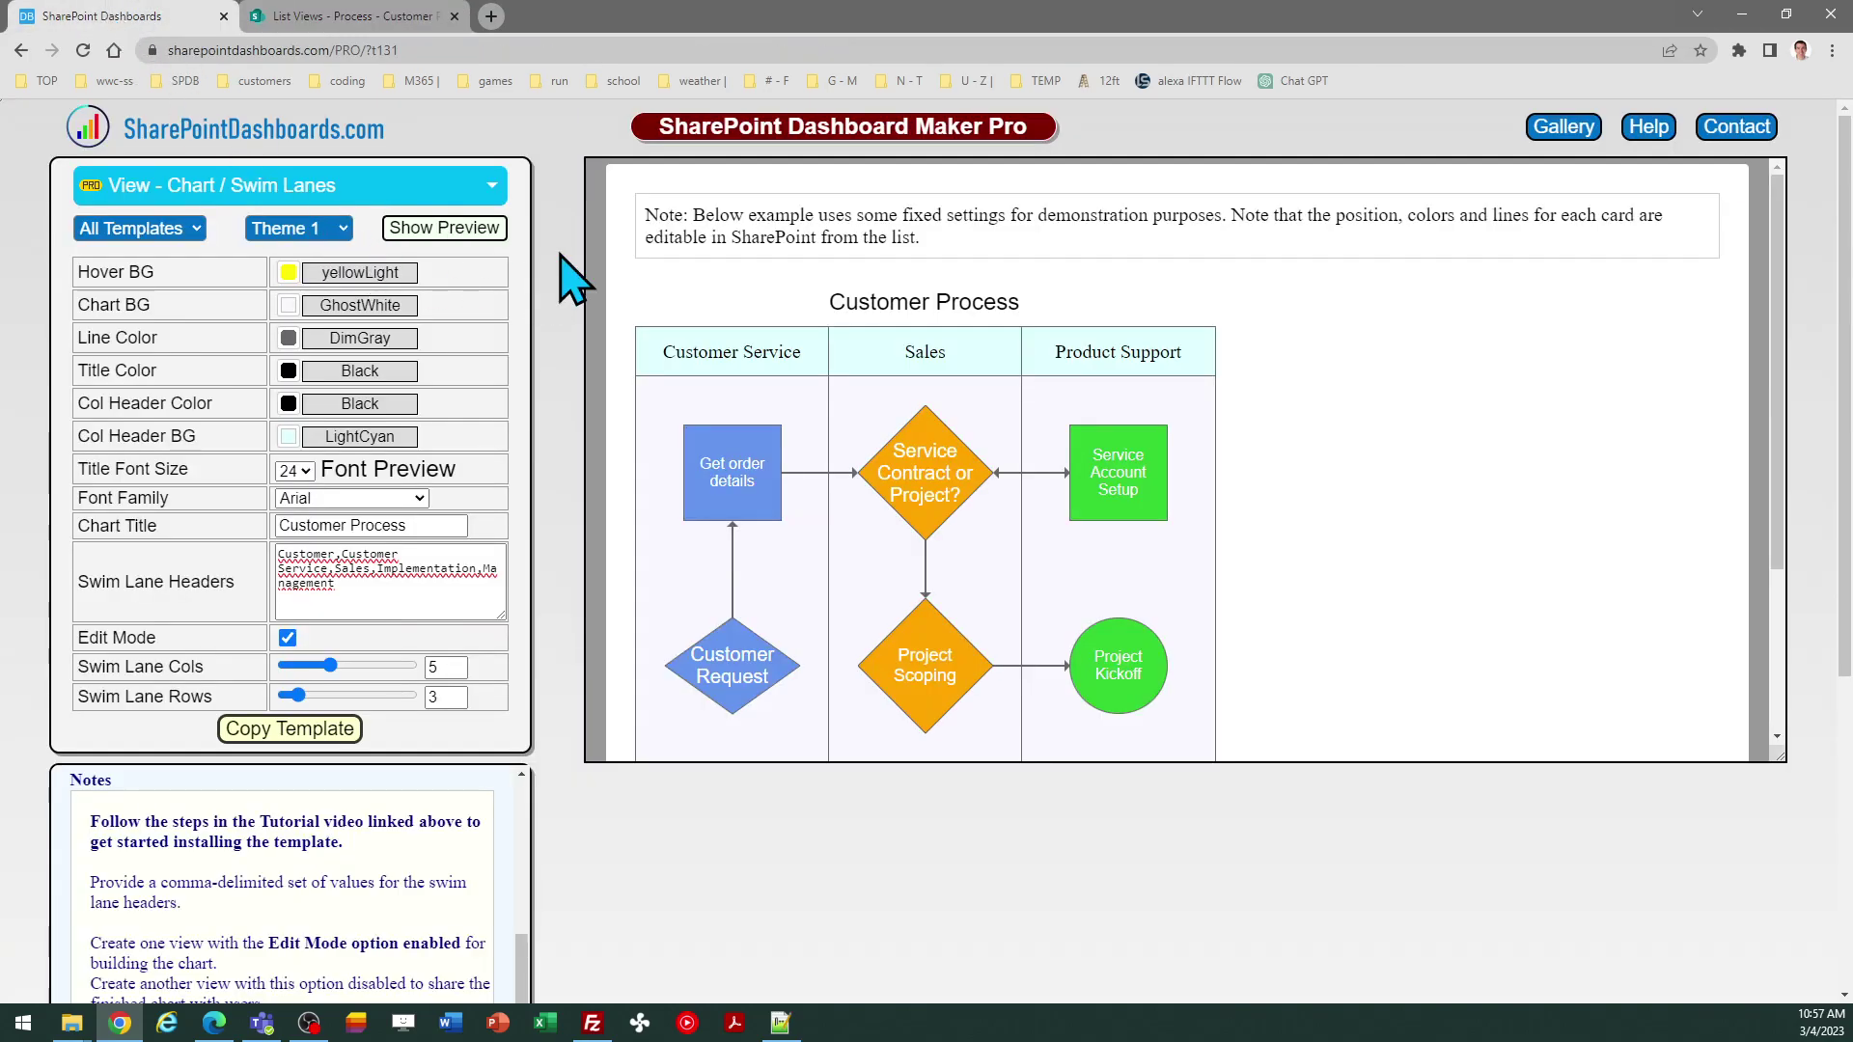